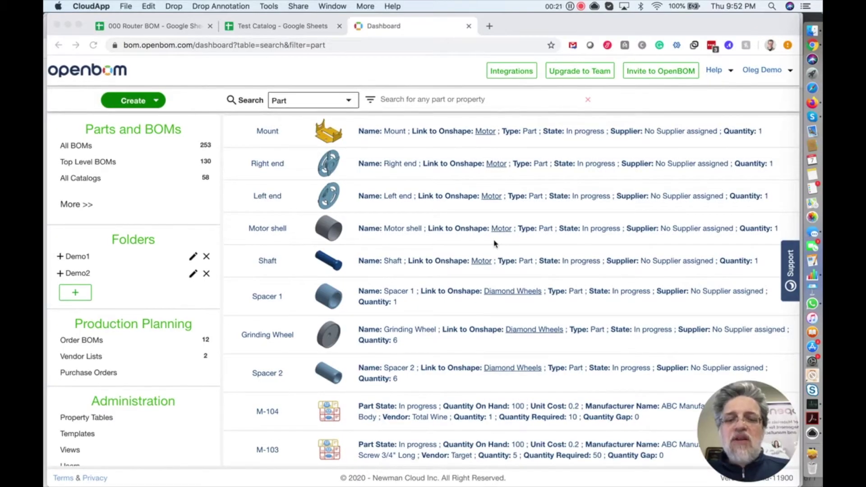
- Bring up the 000 Router BOM spreadsheet and scroll across its columns
{"action": "scroll", "coordinate": [495, 244], "scroll_direction": "down", "scroll_amount": 5}
{"action": "scroll", "coordinate": [495, 244], "scroll_direction": "up", "scroll_amount": 5}
{"action": "scroll", "coordinate": [495, 244], "scroll_direction": "up", "scroll_amount": 1}
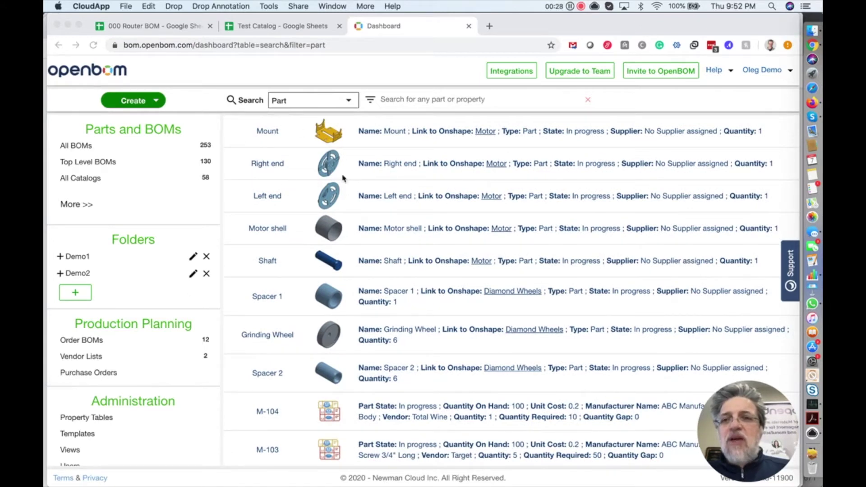
{"action": "left_click", "coordinate": [167, 32]}
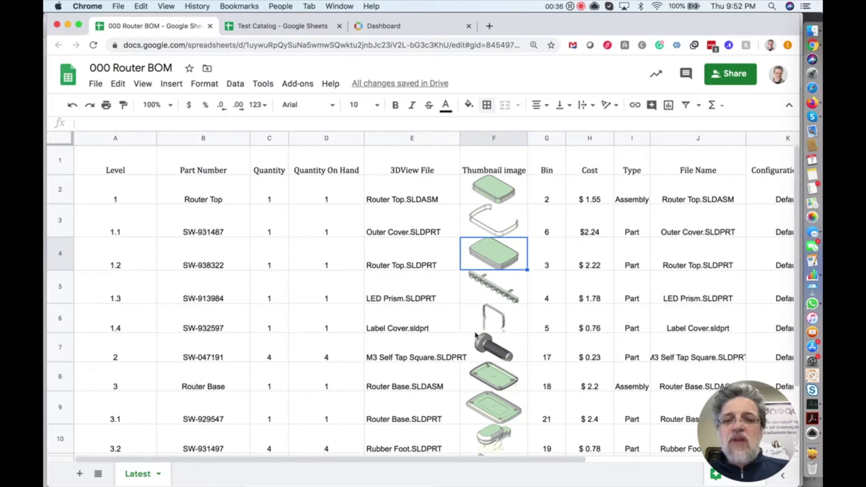
{"action": "scroll", "coordinate": [437, 281], "scroll_direction": "down", "scroll_amount": 3}
{"action": "scroll", "coordinate": [437, 282], "scroll_direction": "up", "scroll_amount": 3}
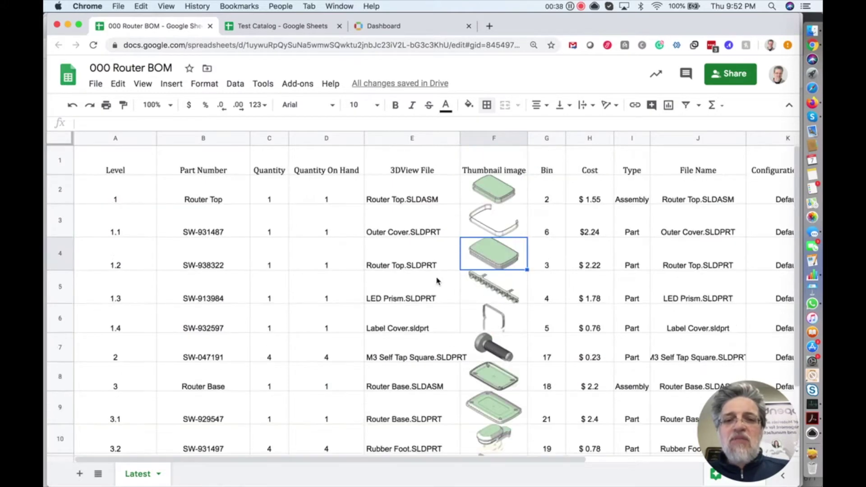
{"action": "scroll", "coordinate": [427, 284], "scroll_direction": "right", "scroll_amount": 3}
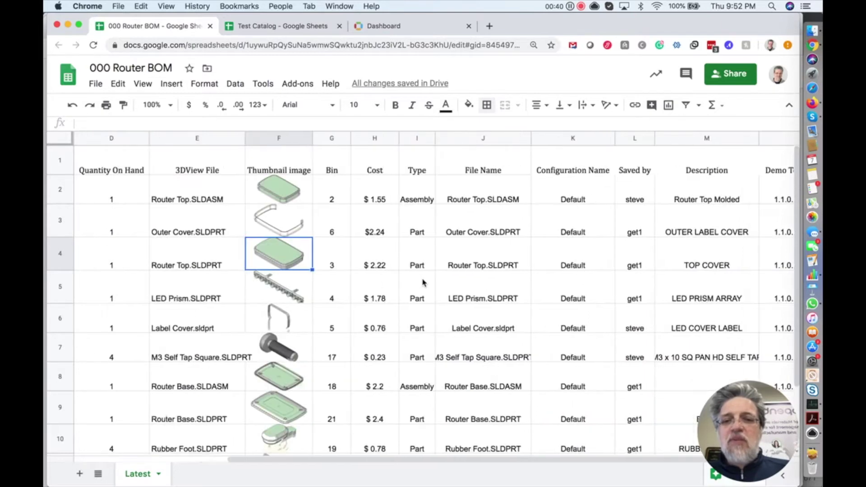
{"action": "scroll", "coordinate": [422, 285], "scroll_direction": "left", "scroll_amount": 3}
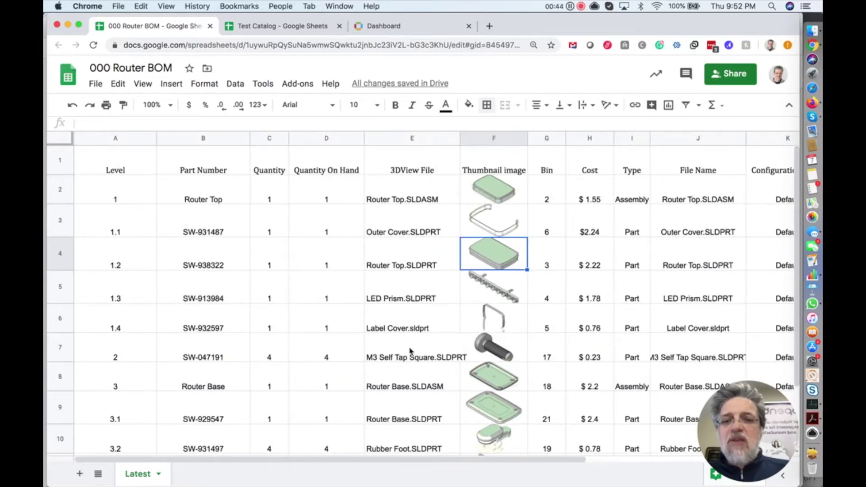
- Inspect the Outer Cover.SLDPRT entry, Router Top part number, thumbnail cell and Level value
{"action": "left_click", "coordinate": [377, 210]}
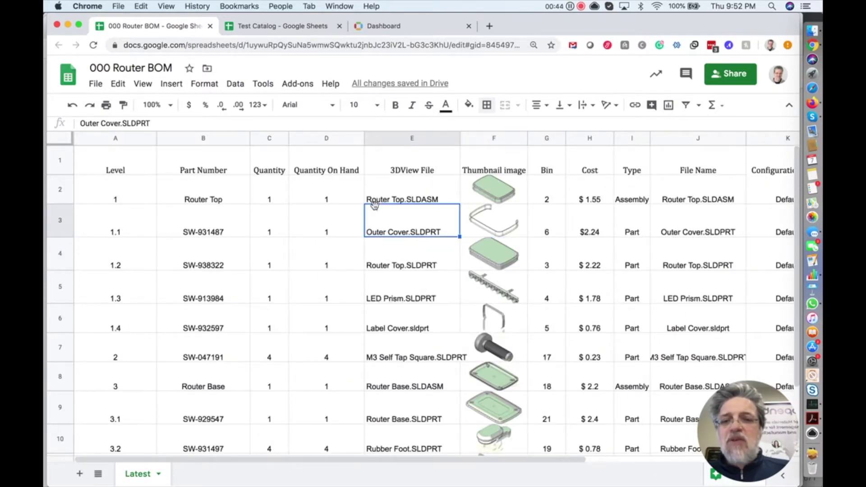
{"action": "left_click", "coordinate": [217, 199]}
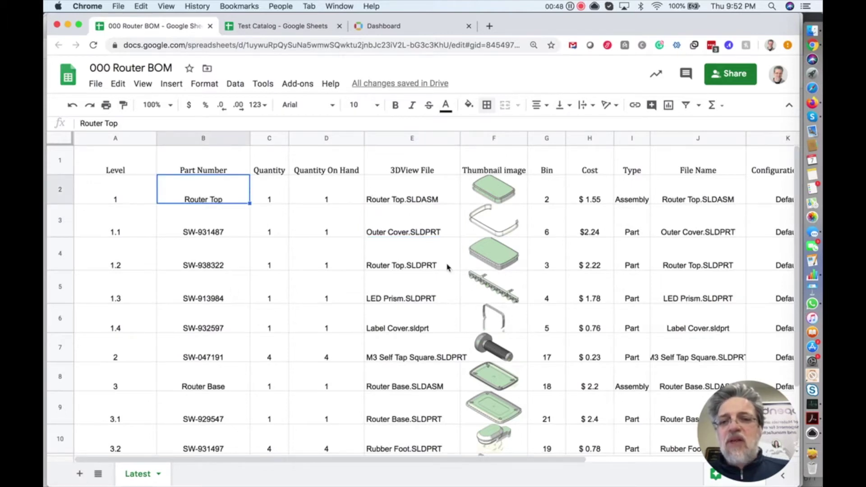
{"action": "scroll", "coordinate": [435, 268], "scroll_direction": "right", "scroll_amount": 5}
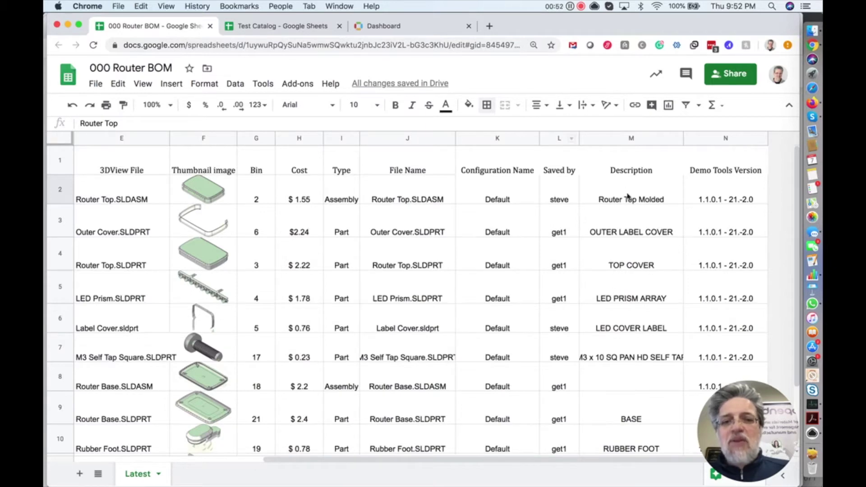
{"action": "scroll", "coordinate": [447, 246], "scroll_direction": "left", "scroll_amount": 5}
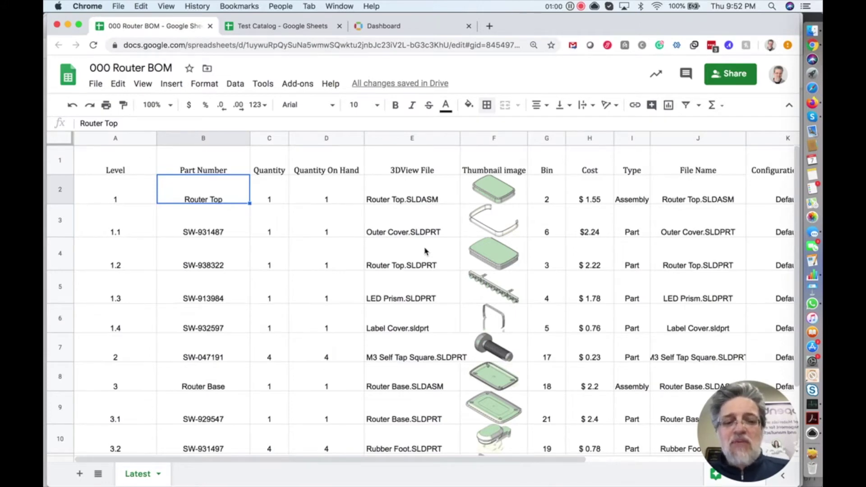
{"action": "left_click", "coordinate": [492, 185]}
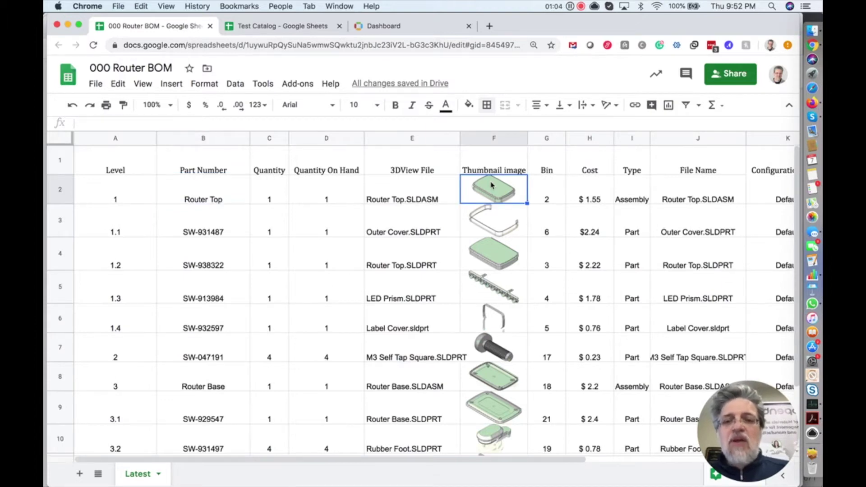
{"action": "left_click", "coordinate": [145, 194]}
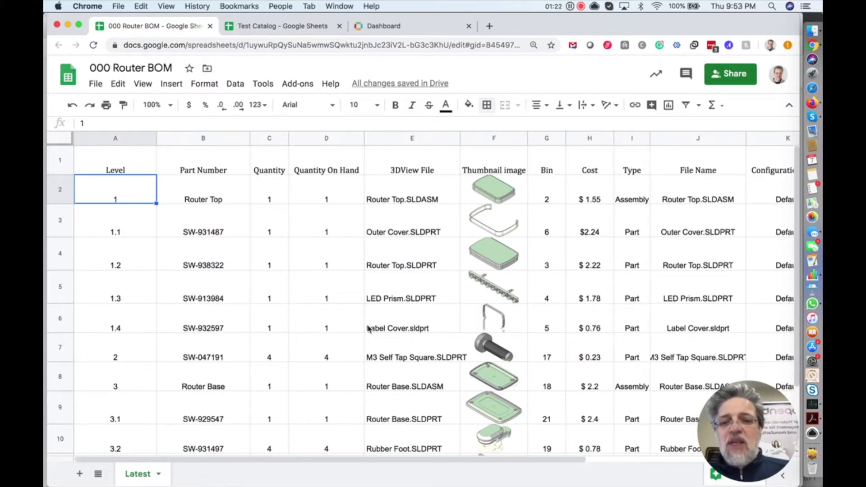
{"action": "scroll", "coordinate": [369, 328], "scroll_direction": "right", "scroll_amount": 5}
{"action": "scroll", "coordinate": [369, 329], "scroll_direction": "left", "scroll_amount": 5}
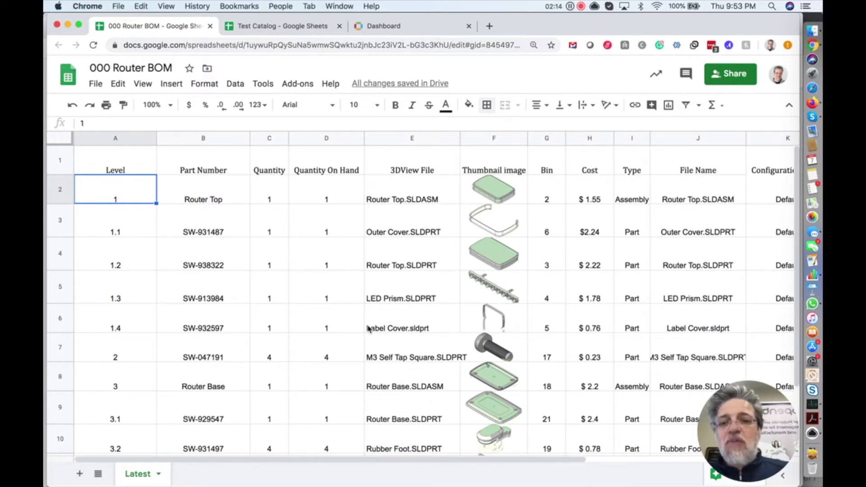
- Copy the parts table A1:N12 and paste it into the Test Catalog sheet at A1
{"action": "left_click", "coordinate": [368, 329]}
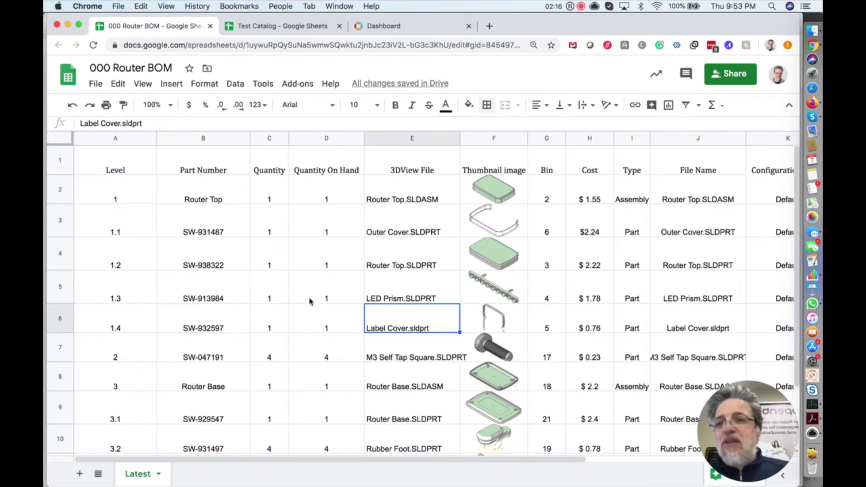
{"action": "left_click", "coordinate": [126, 171]}
{"action": "scroll", "coordinate": [354, 373], "scroll_direction": "right", "scroll_amount": 6}
{"action": "scroll", "coordinate": [355, 374], "scroll_direction": "down", "scroll_amount": 2}
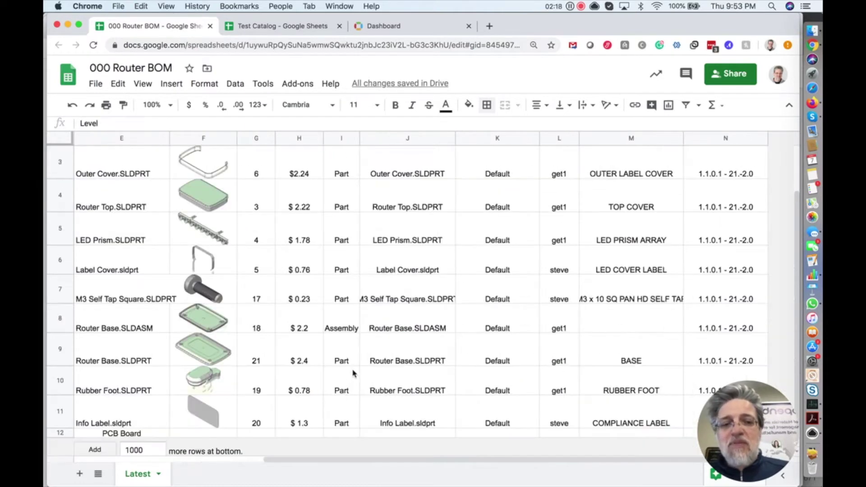
{"action": "left_click", "coordinate": [689, 435], "text": "shift"}
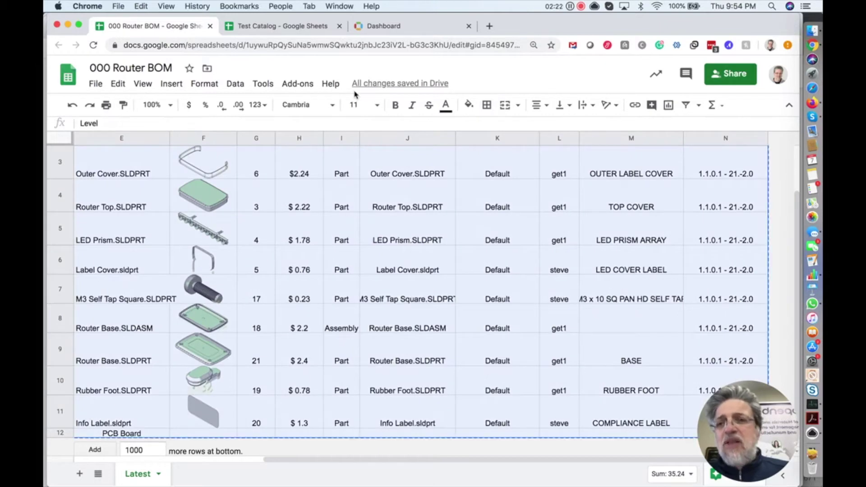
{"action": "left_click", "coordinate": [286, 25]}
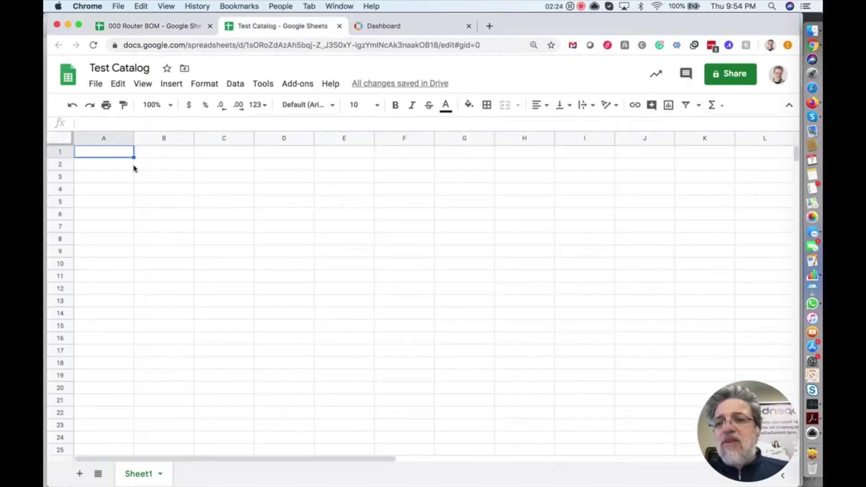
{"action": "key", "text": "super+v"}
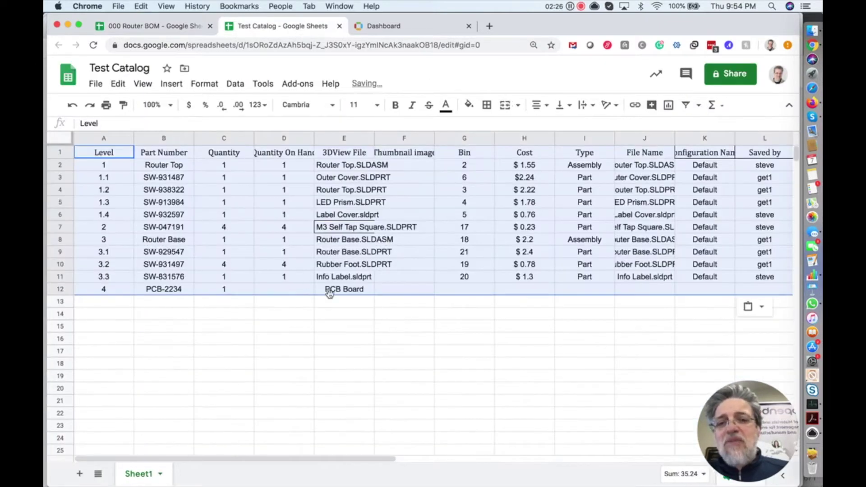
- Check the pasted Thumbnail image column and select the Level column
{"action": "left_click", "coordinate": [417, 255]}
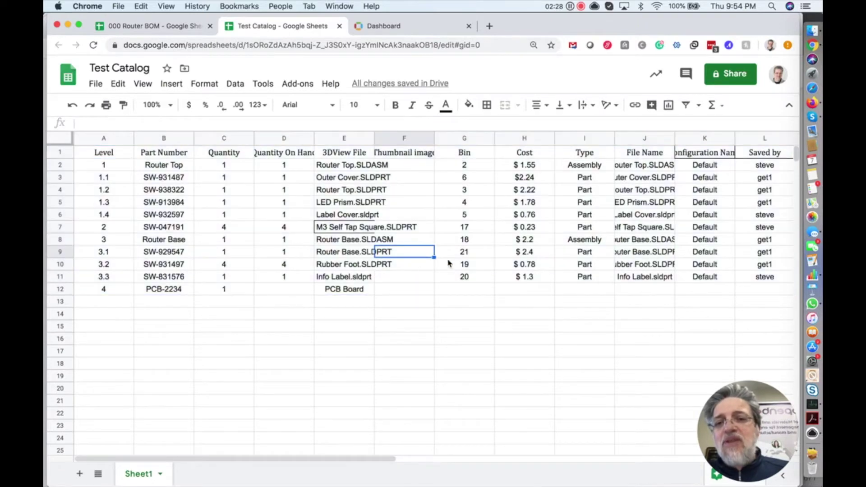
{"action": "left_click", "coordinate": [393, 138]}
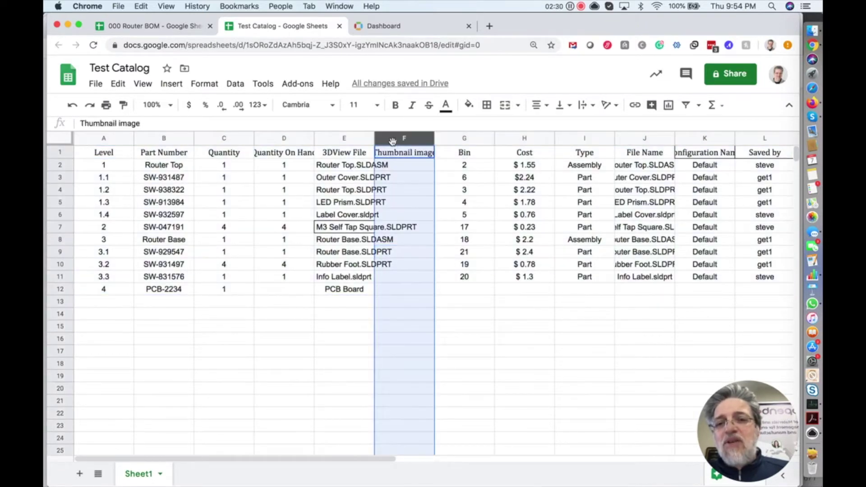
{"action": "left_click", "coordinate": [225, 192]}
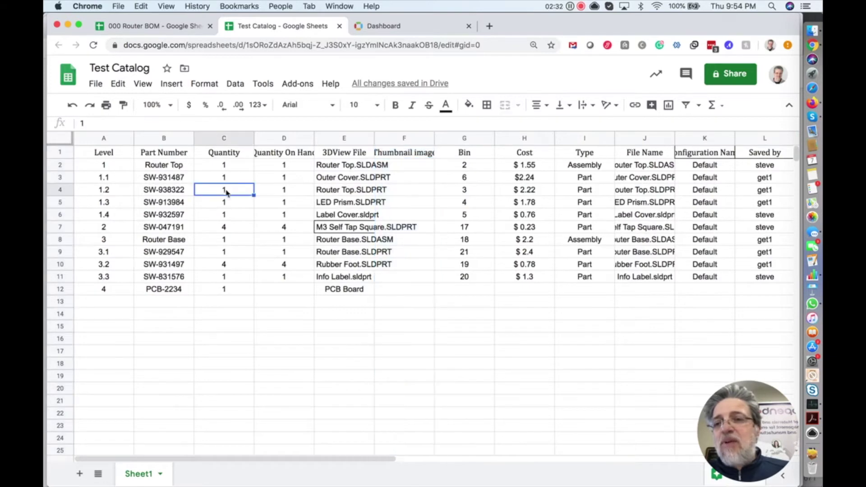
{"action": "left_click", "coordinate": [103, 139]}
- Delete the Level and Quantity columns so Part Number leads, followed by Quantity On Hand
{"action": "left_click", "coordinate": [127, 139]}
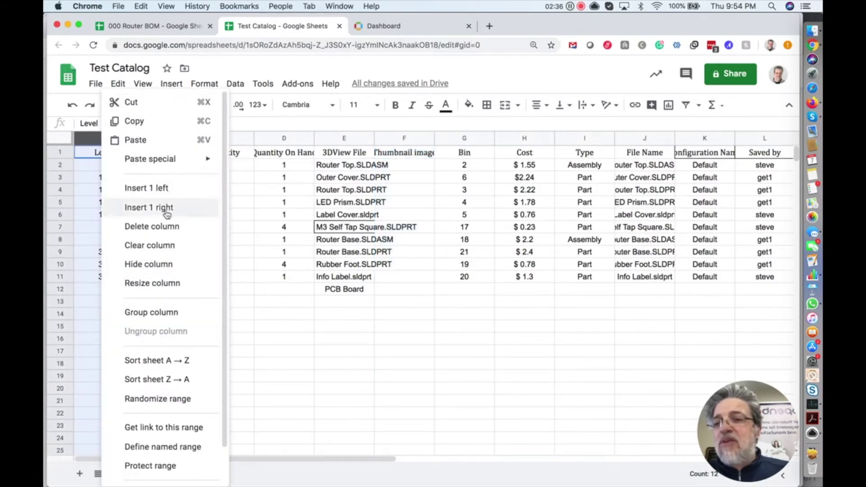
{"action": "left_click", "coordinate": [172, 234]}
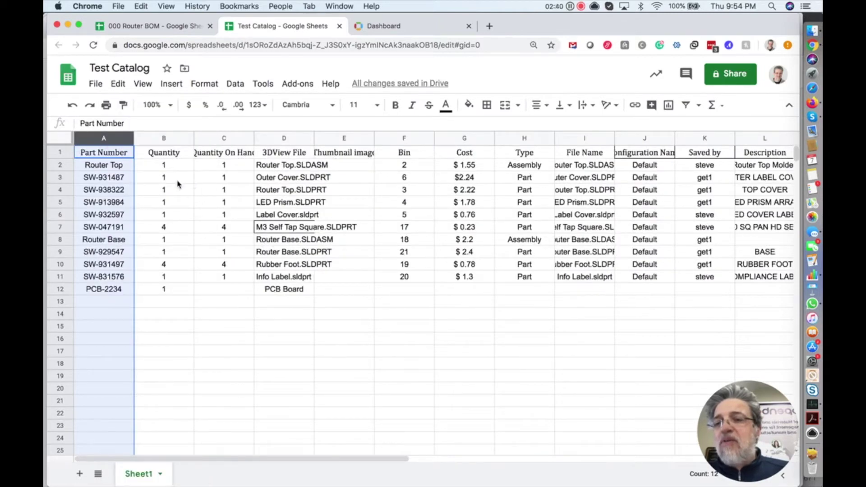
{"action": "left_click", "coordinate": [166, 139]}
{"action": "left_click", "coordinate": [187, 138]}
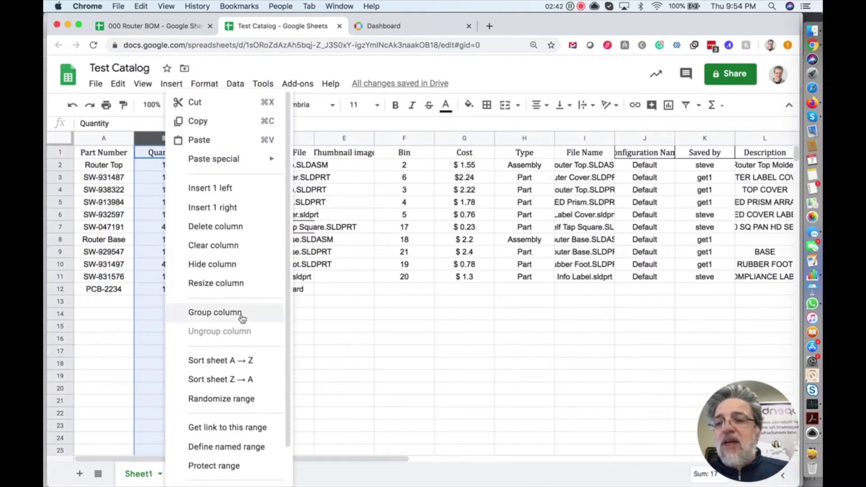
{"action": "left_click", "coordinate": [225, 231]}
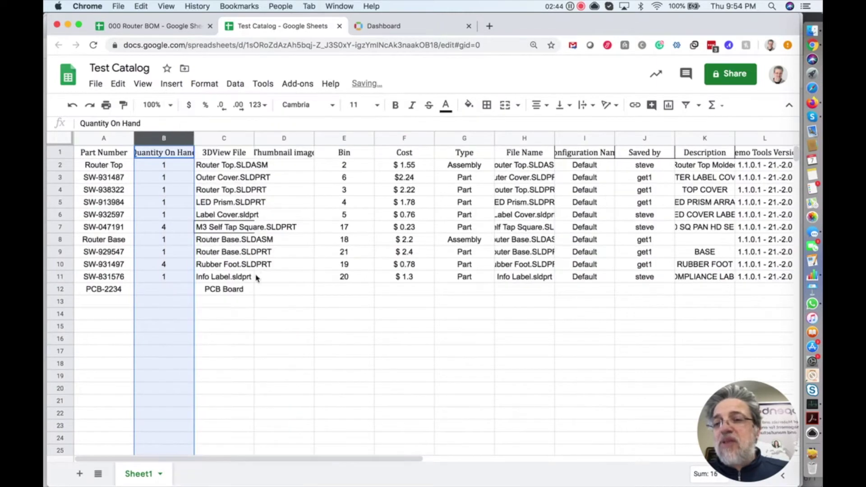
{"action": "left_click", "coordinate": [188, 206]}
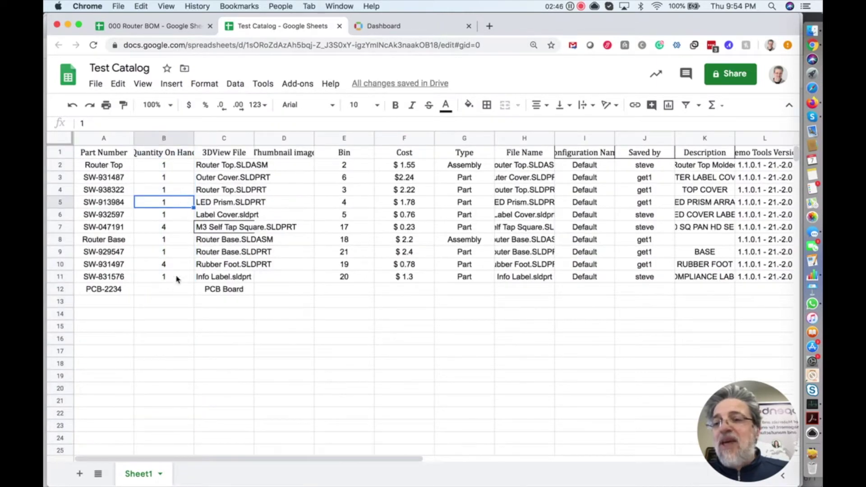
{"action": "left_click", "coordinate": [175, 291]}
{"action": "left_click", "coordinate": [167, 165]}
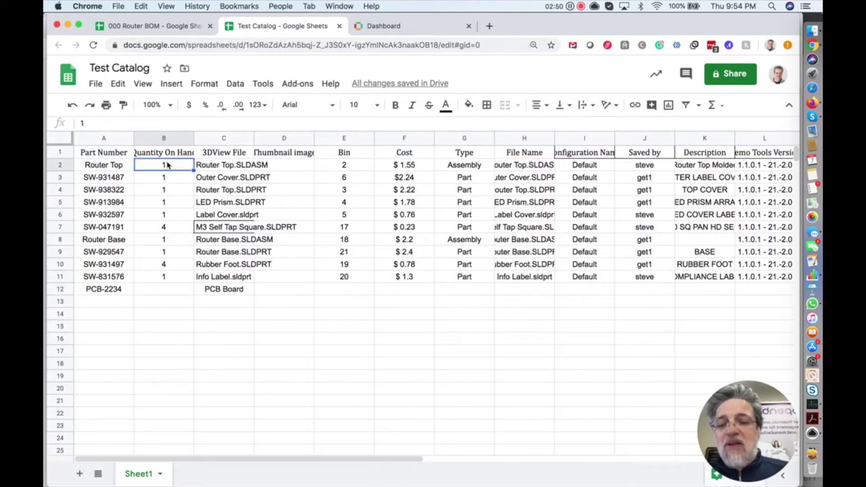
- Enter 10 in B2 and fill it down Quantity On Hand through row 12
{"action": "type", "text": "10"}
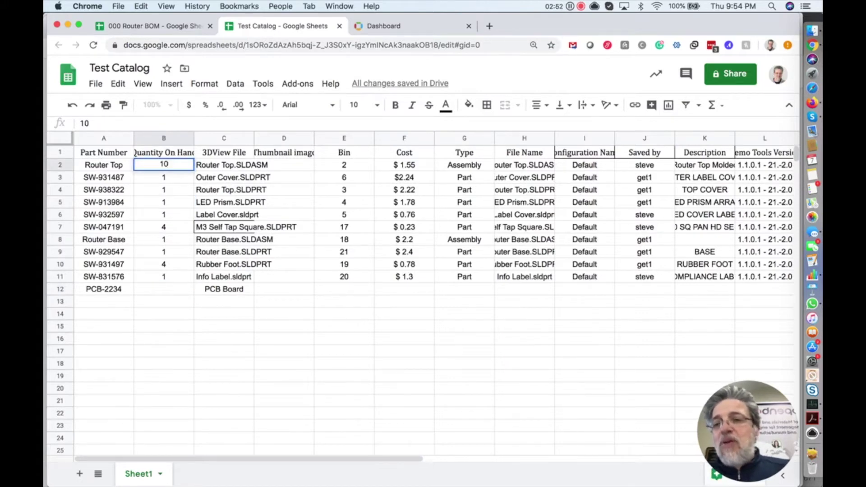
{"action": "key", "text": "Return"}
{"action": "left_click", "coordinate": [189, 168]}
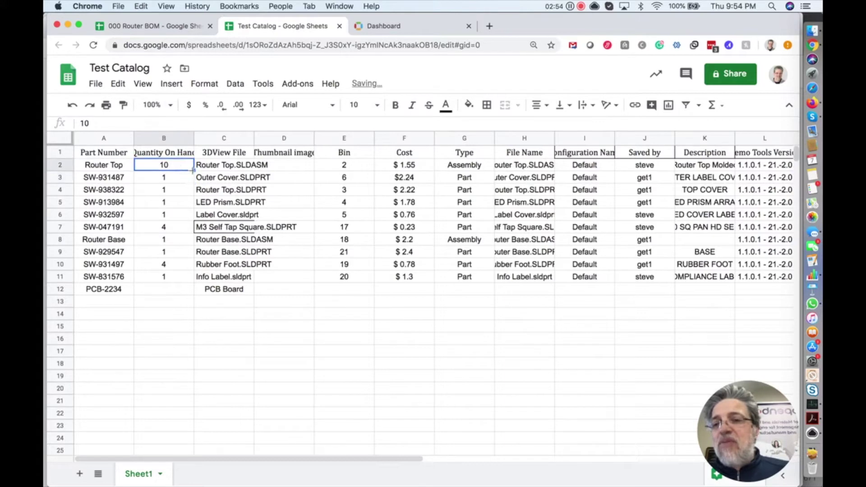
{"action": "left_click_drag", "start_coordinate": [193, 171], "coordinate": [185, 293]}
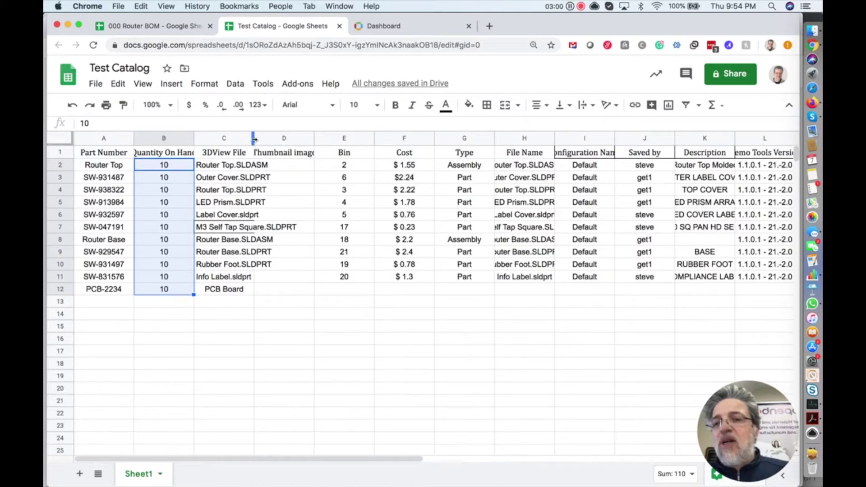
- Widen the 3DView File column and review the $2.24 and $1.78 costs
{"action": "left_click_drag", "start_coordinate": [254, 138], "coordinate": [278, 152]}
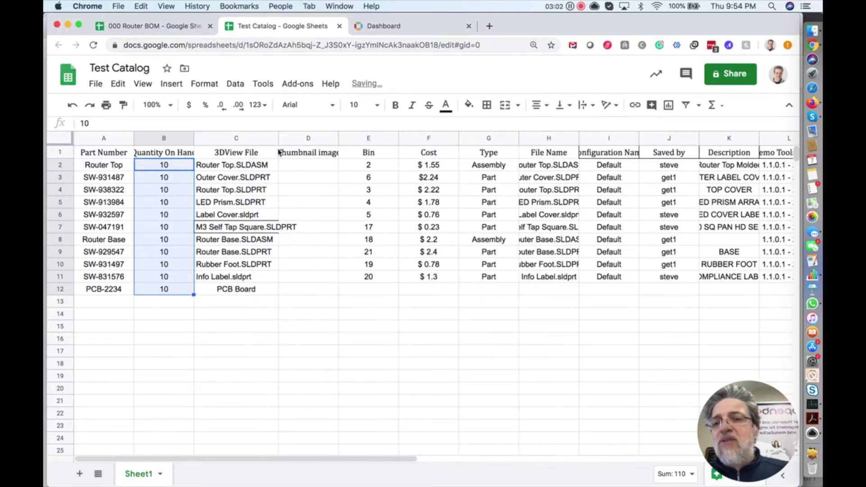
{"action": "left_click", "coordinate": [428, 180]}
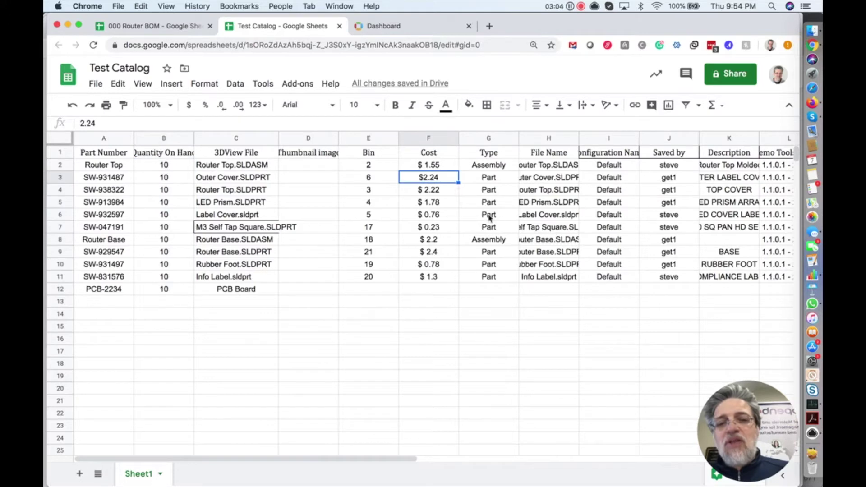
{"action": "left_click", "coordinate": [441, 206]}
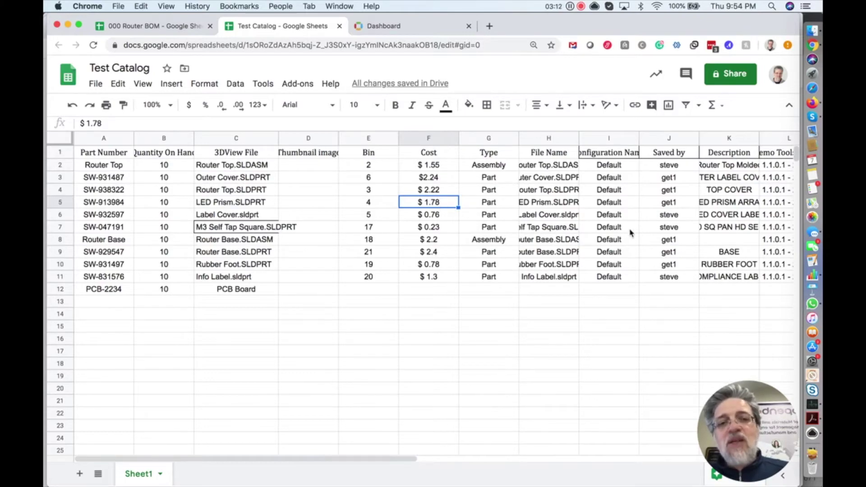
{"action": "scroll", "coordinate": [630, 232], "scroll_direction": "right", "scroll_amount": 2}
{"action": "scroll", "coordinate": [631, 233], "scroll_direction": "right", "scroll_amount": 3}
{"action": "scroll", "coordinate": [630, 232], "scroll_direction": "left", "scroll_amount": 4}
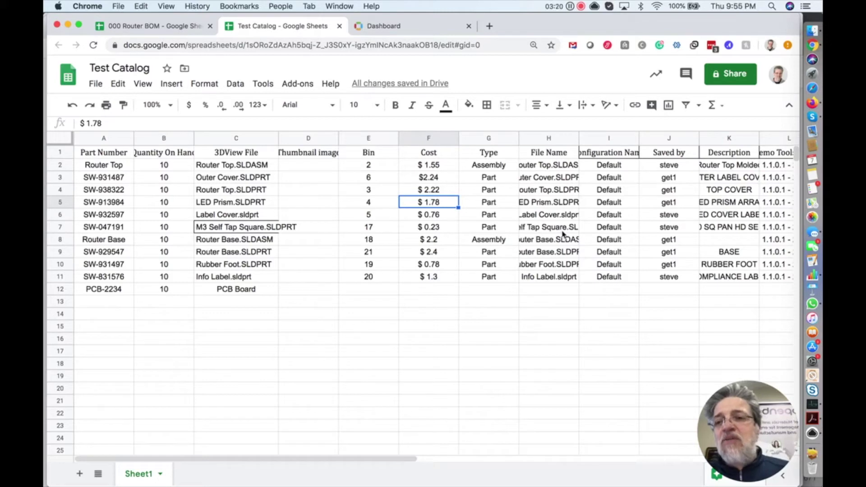
- Retitle the spreadsheet from Test Catalog to 'My inventory'
{"action": "left_click", "coordinate": [145, 68]}
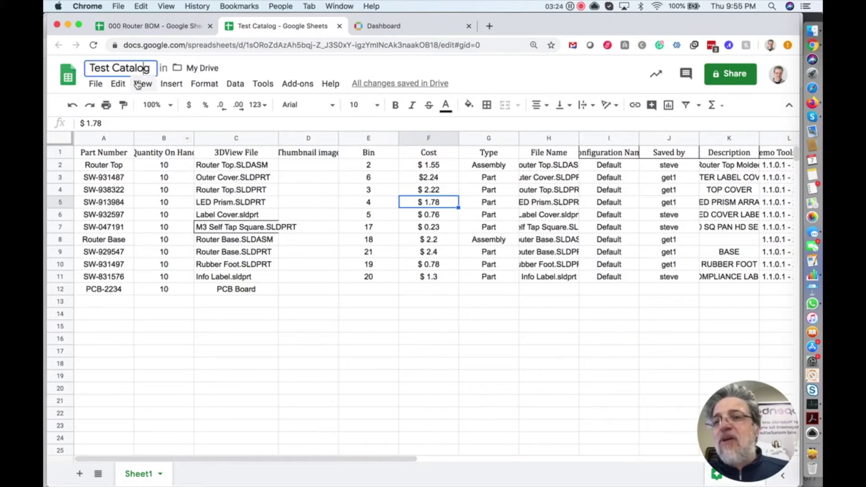
{"action": "triple_click", "coordinate": [115, 67]}
{"action": "type", "text": "My "}
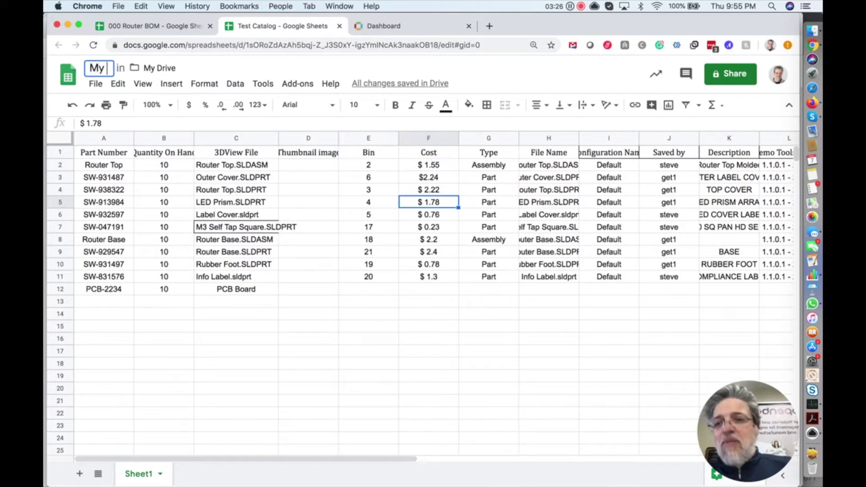
{"action": "type", "text": "inventory"}
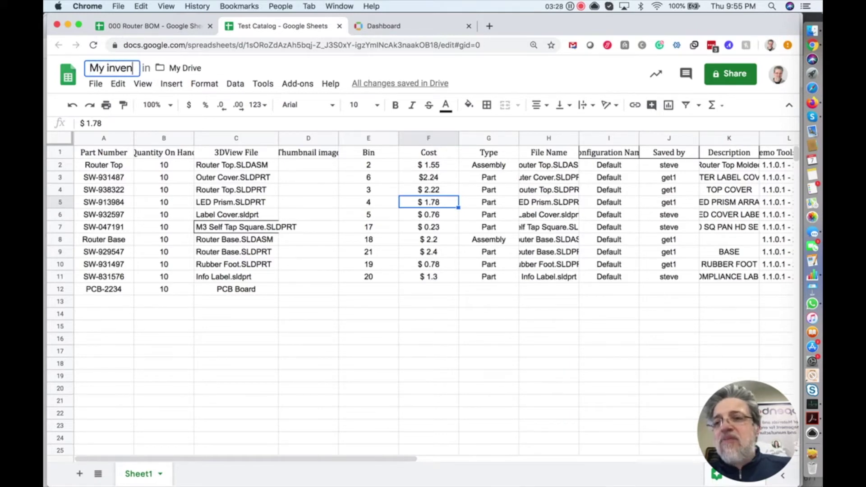
{"action": "key", "text": "Return"}
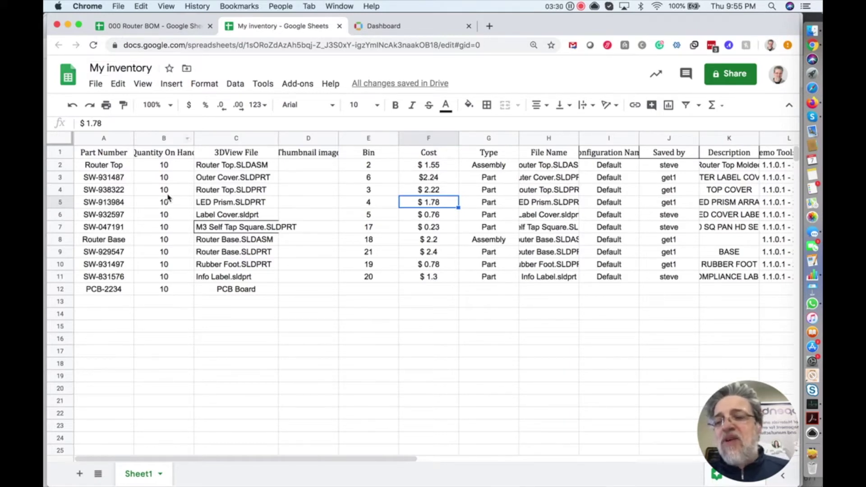
{"action": "left_click", "coordinate": [168, 193]}
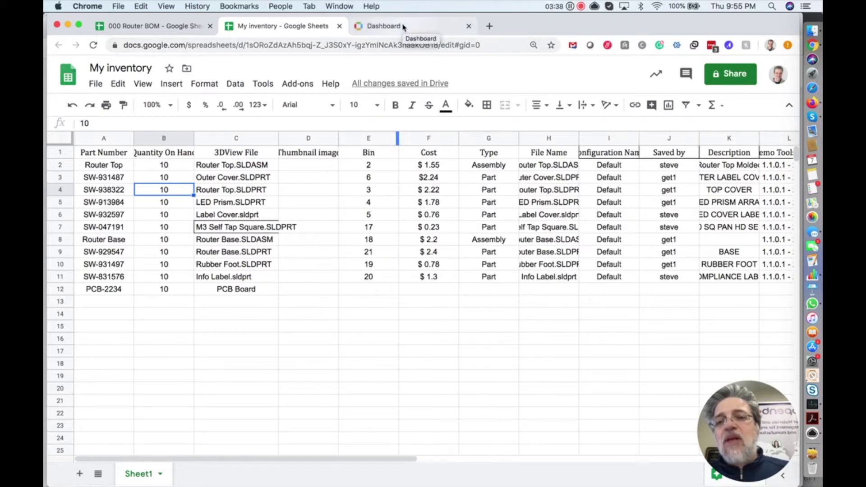
{"action": "left_click", "coordinate": [327, 268]}
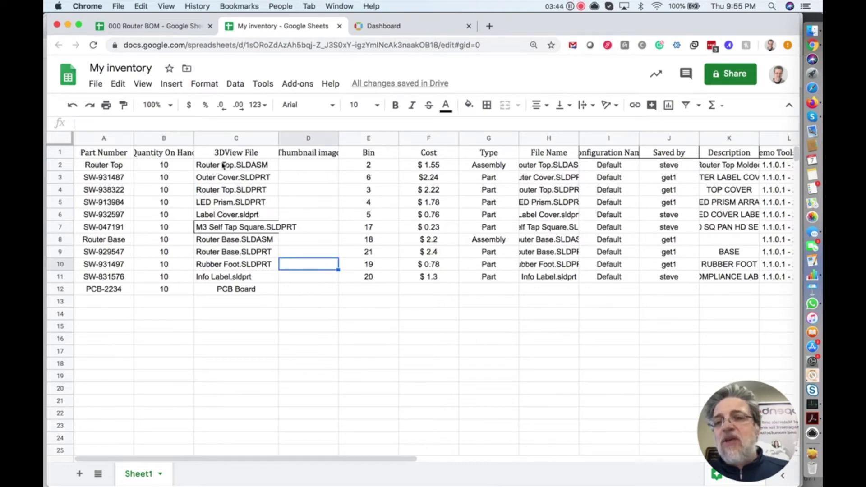
- Select header row 1 and widen column D to fit the Thumbnail image header
{"action": "left_click", "coordinate": [109, 154]}
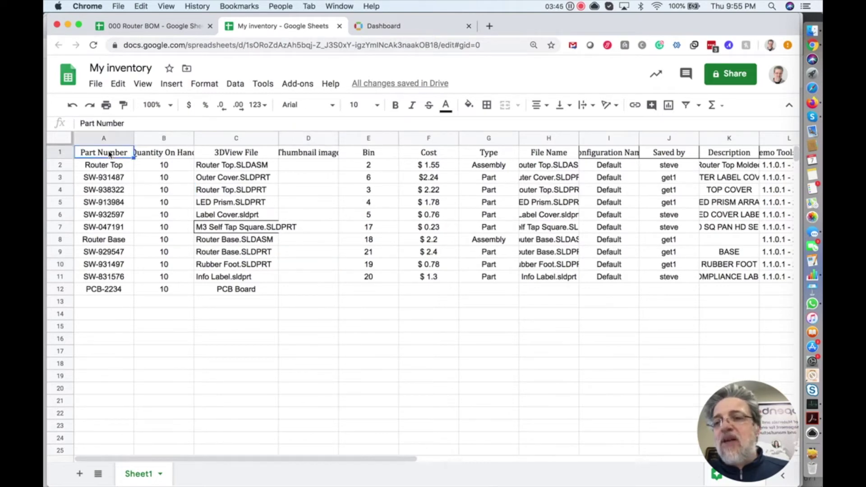
{"action": "left_click", "coordinate": [64, 155]}
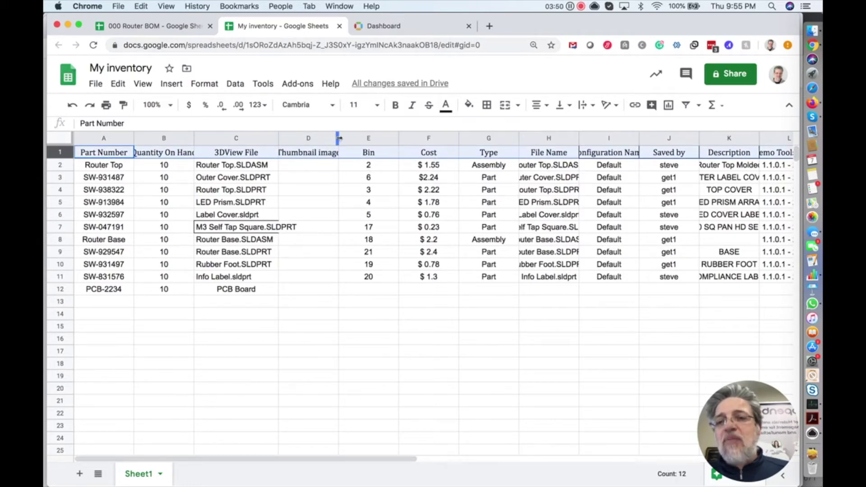
{"action": "left_click_drag", "start_coordinate": [338, 138], "coordinate": [360, 138]}
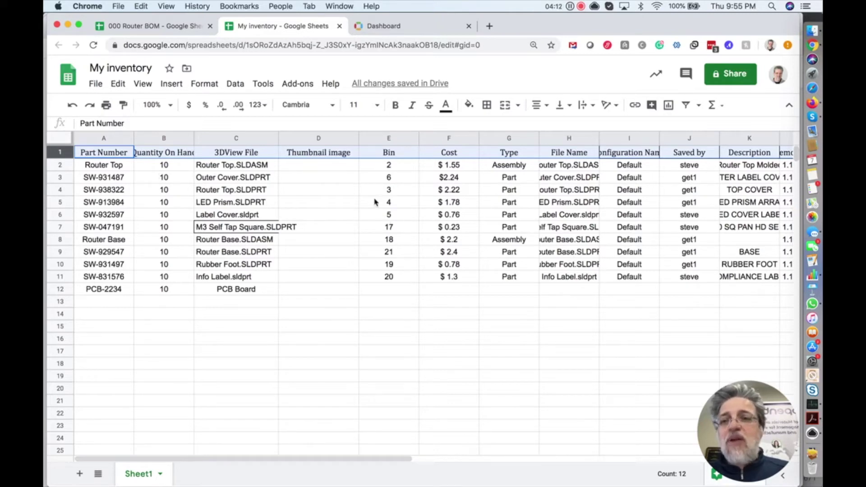
{"action": "double_click", "coordinate": [146, 68]}
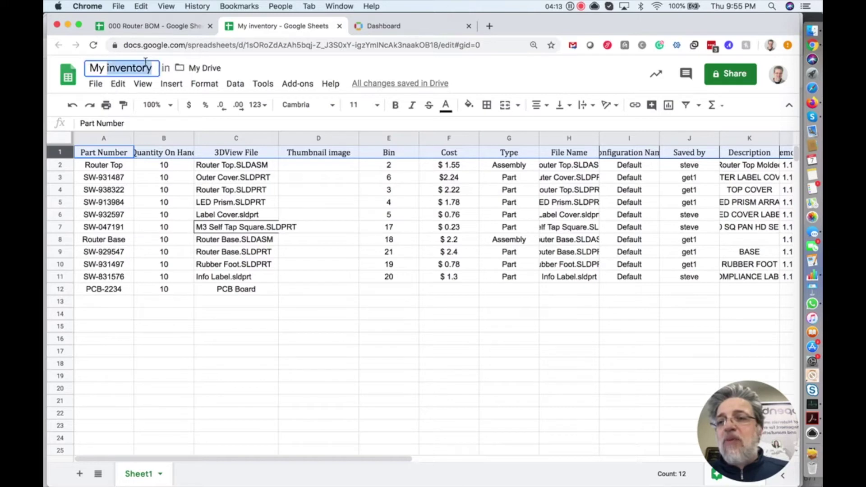
{"action": "left_click", "coordinate": [145, 68]}
{"action": "key", "text": "super+c"}
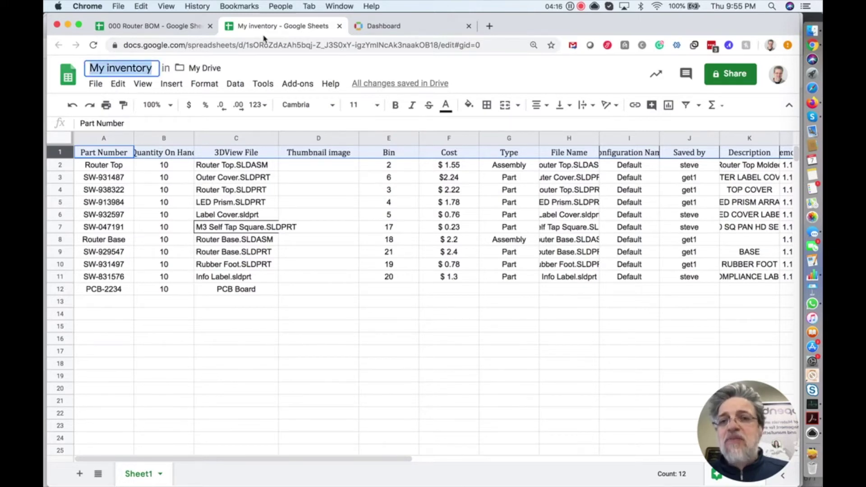
- In OpenBOM, start a catalog import from Google Sheet and choose the My inventory file
{"action": "left_click", "coordinate": [384, 26]}
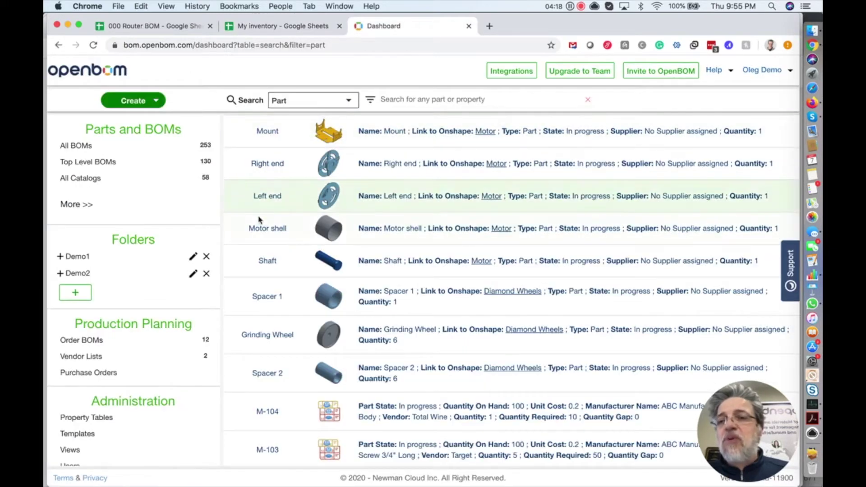
{"action": "left_click", "coordinate": [149, 101]}
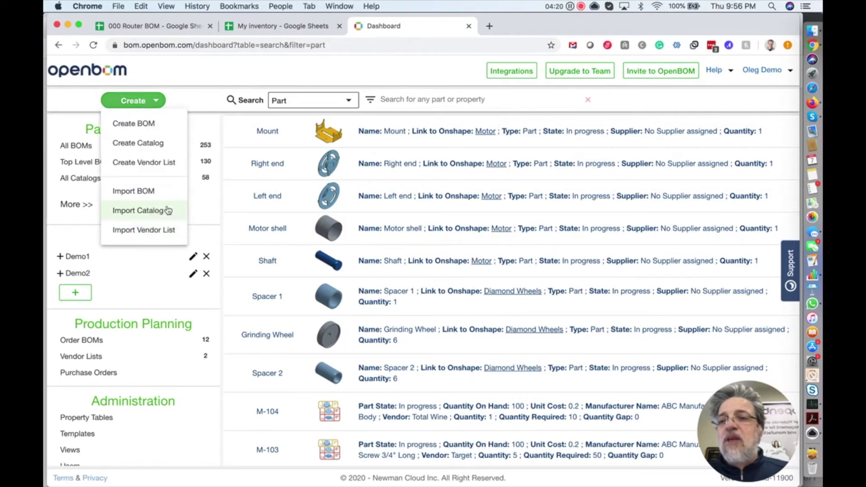
{"action": "left_click", "coordinate": [168, 210]}
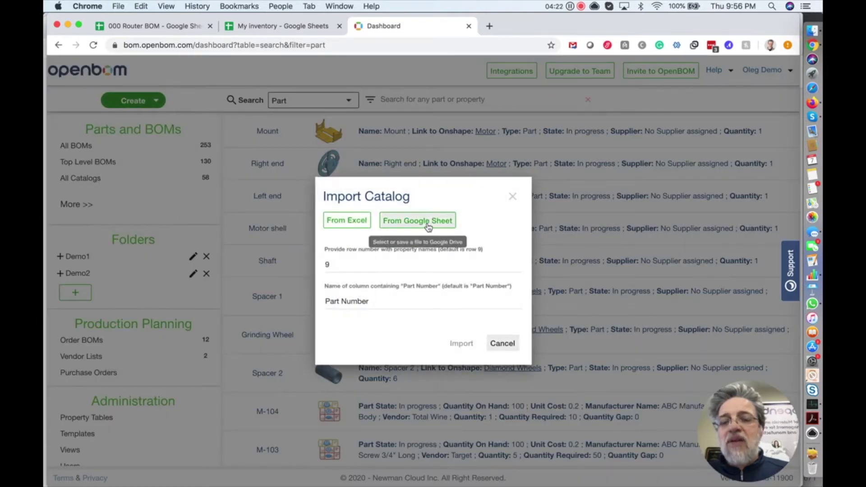
{"action": "left_click", "coordinate": [429, 225]}
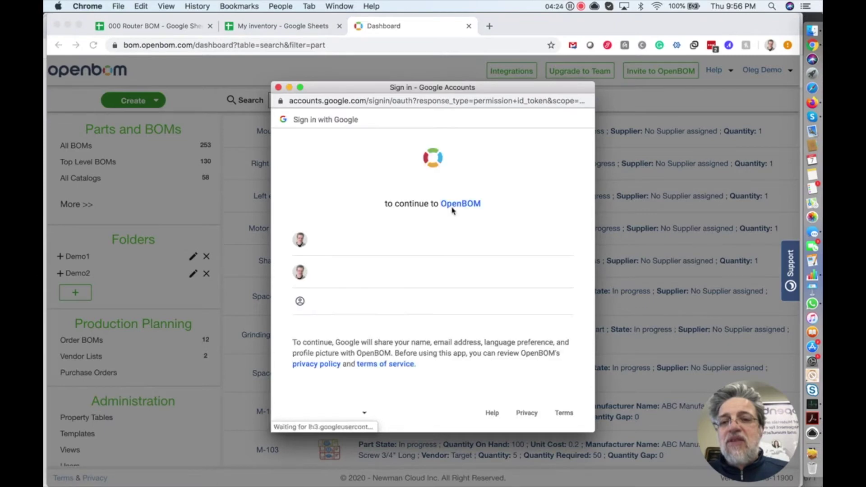
{"action": "left_click", "coordinate": [448, 280]}
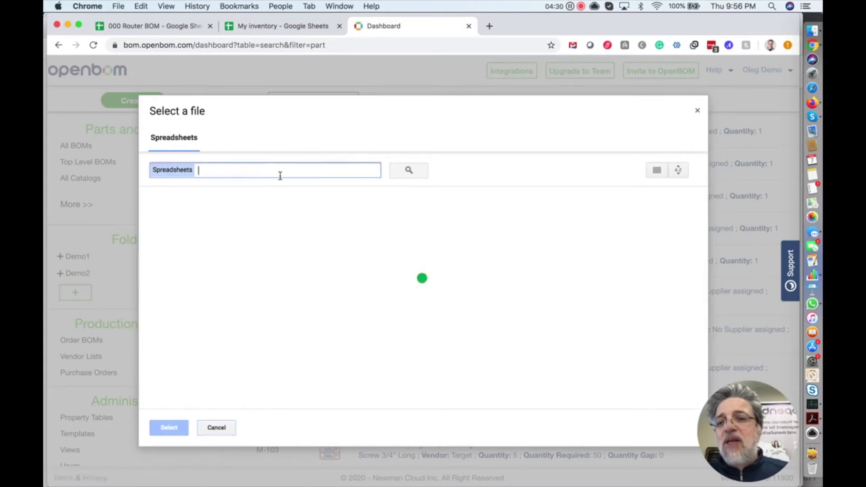
{"action": "key", "text": "super+v"}
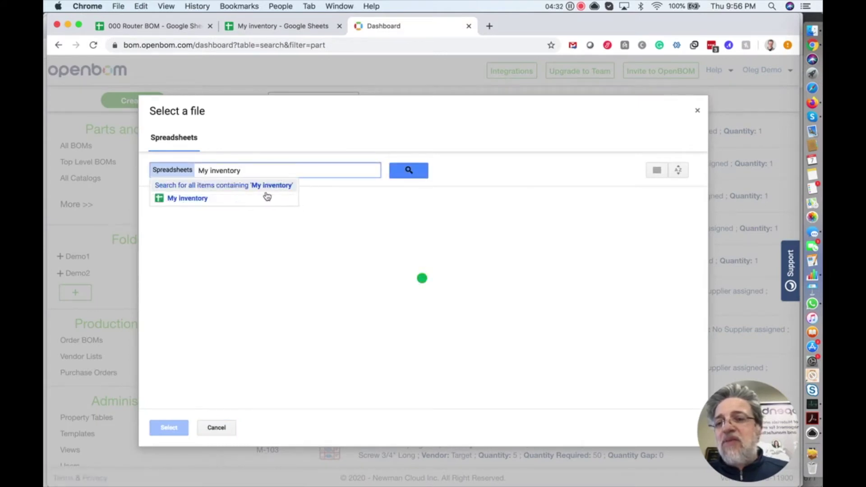
{"action": "left_click", "coordinate": [248, 176]}
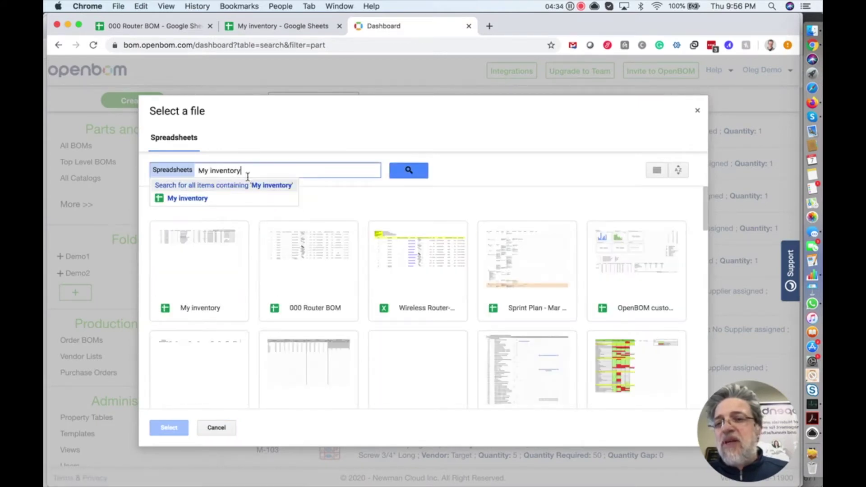
{"action": "left_click", "coordinate": [207, 198]}
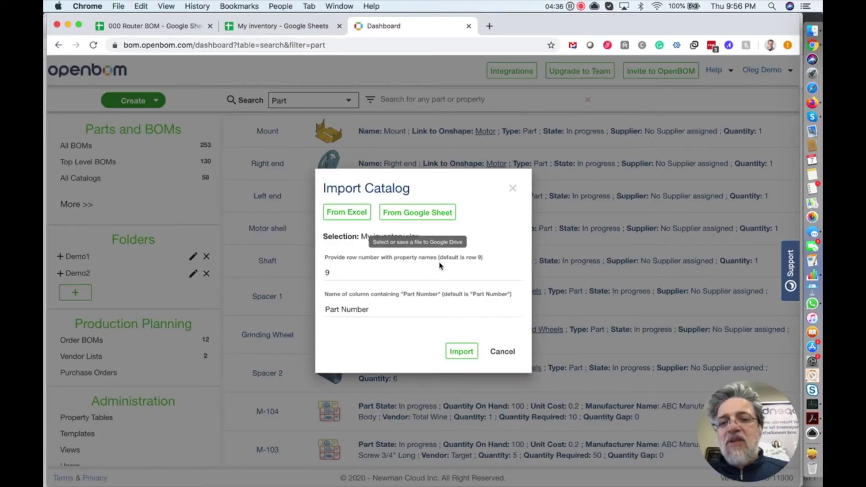
- Change the import's property-name row from 9 to 1
{"action": "left_click", "coordinate": [411, 276]}
{"action": "key", "text": "BackSpace"}
{"action": "type", "text": "1"}
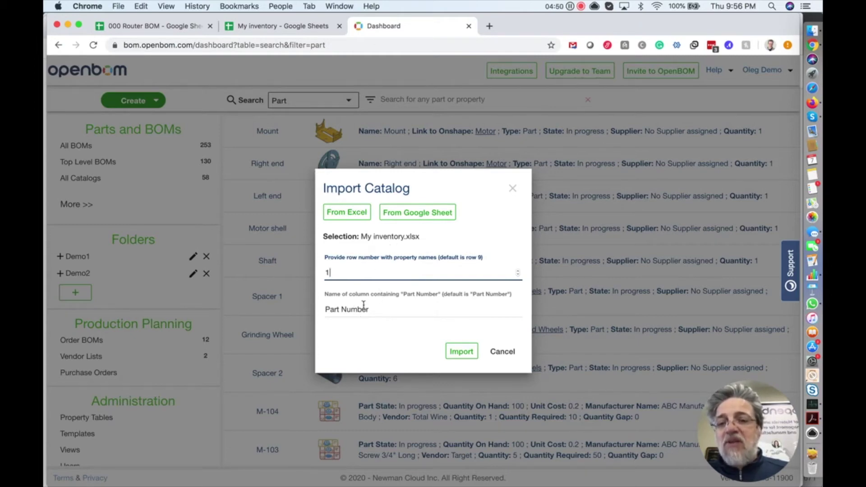
{"action": "left_click", "coordinate": [292, 27]}
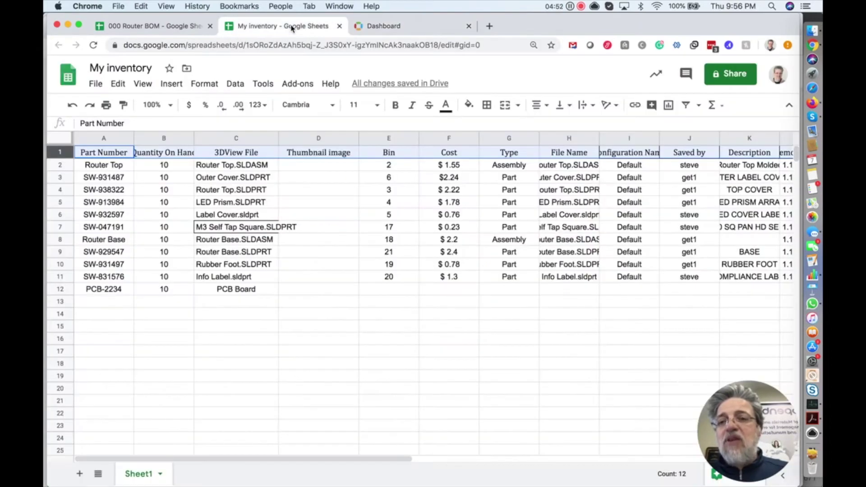
{"action": "left_click", "coordinate": [119, 154]}
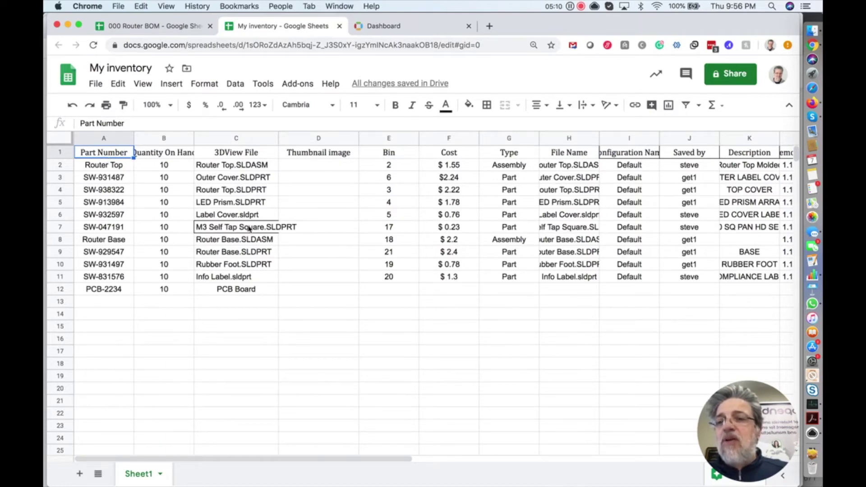
{"action": "left_click", "coordinate": [387, 29]}
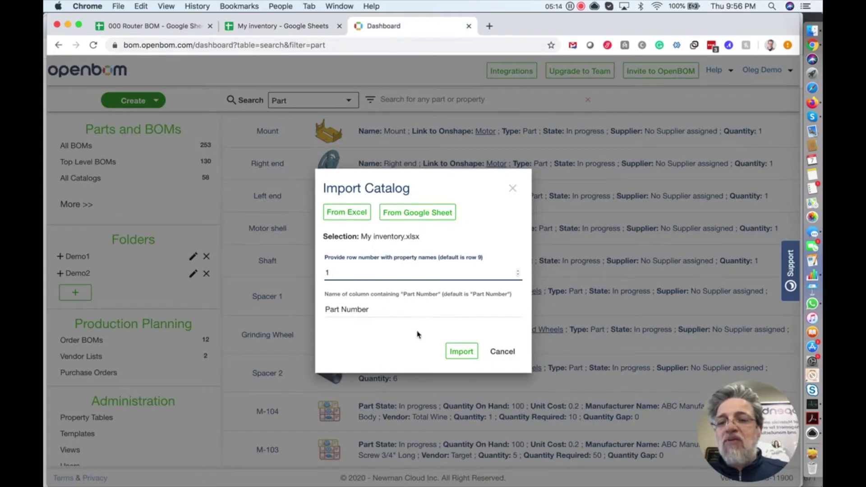
- Import My inventory as a catalog and widen its 3DView File and Part Number columns
{"action": "left_click", "coordinate": [461, 351]}
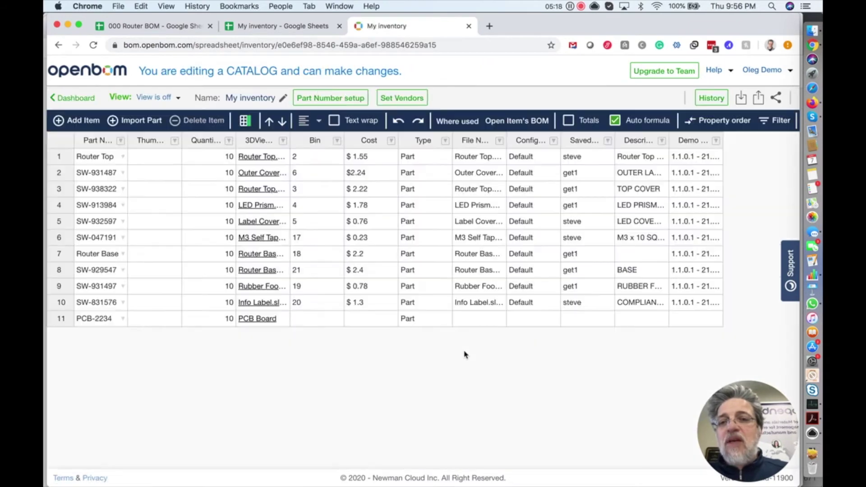
{"action": "left_click_drag", "start_coordinate": [290, 140], "coordinate": [333, 140]}
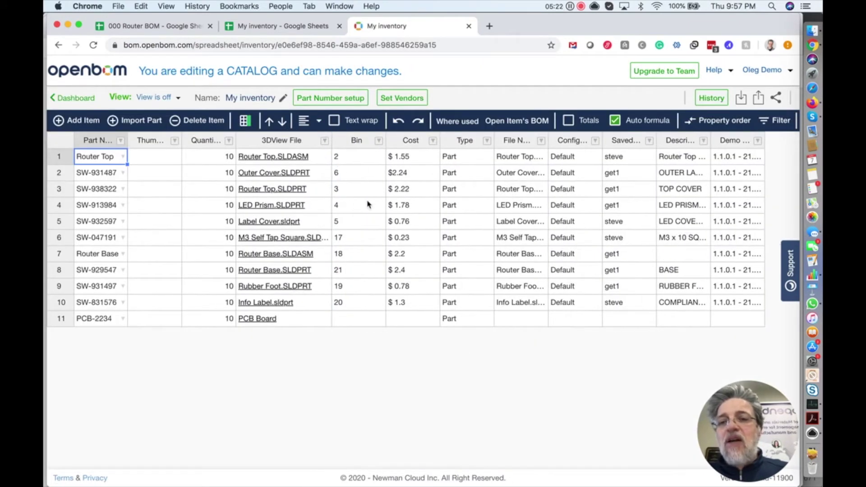
{"action": "left_click", "coordinate": [368, 204]}
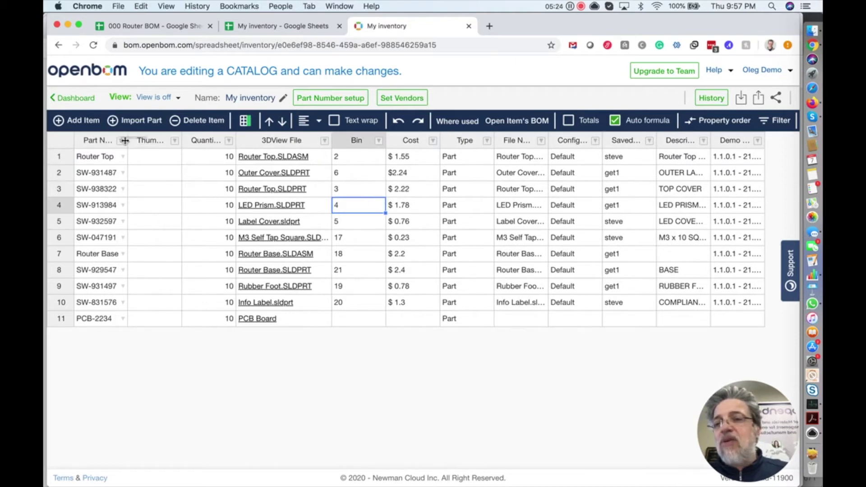
{"action": "left_click_drag", "start_coordinate": [127, 140], "coordinate": [146, 141]}
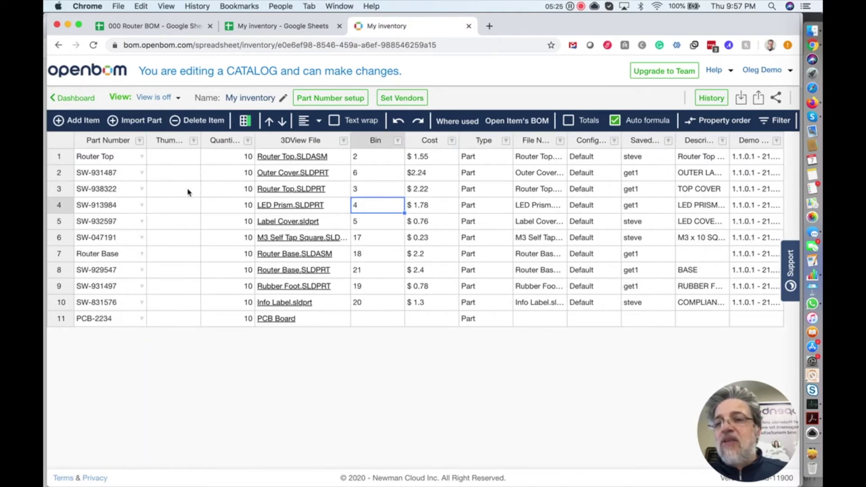
{"action": "left_click", "coordinate": [212, 206]}
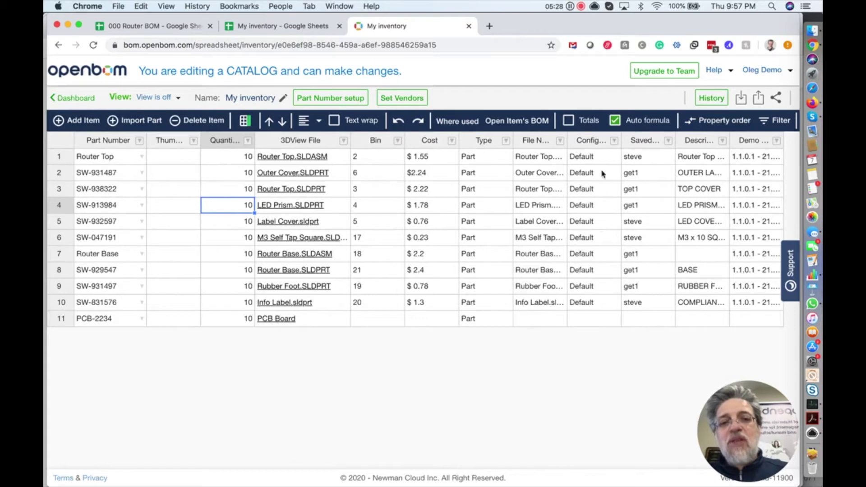
- Widen the catalog's Configuration and Quantity columns
{"action": "left_click_drag", "start_coordinate": [621, 140], "coordinate": [642, 156]}
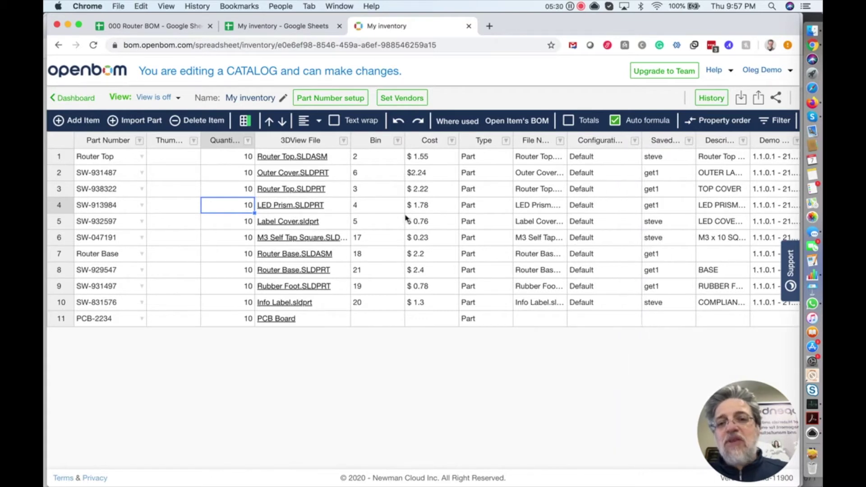
{"action": "left_click", "coordinate": [387, 211]}
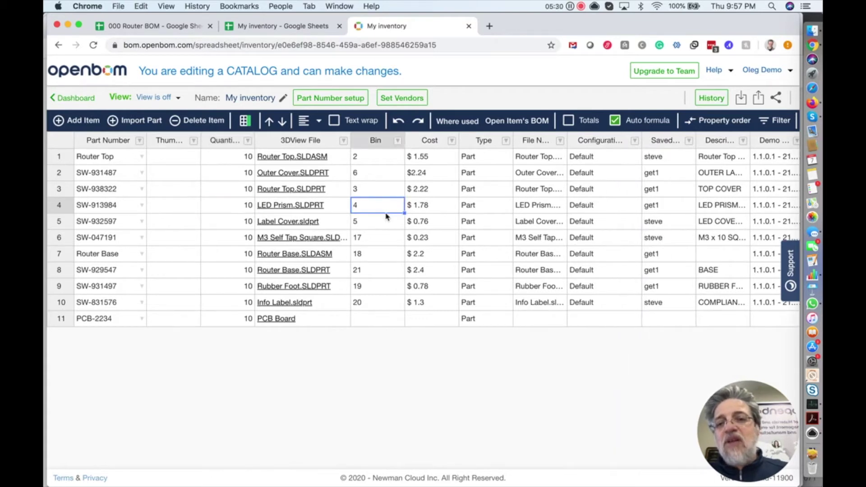
{"action": "left_click", "coordinate": [237, 158]}
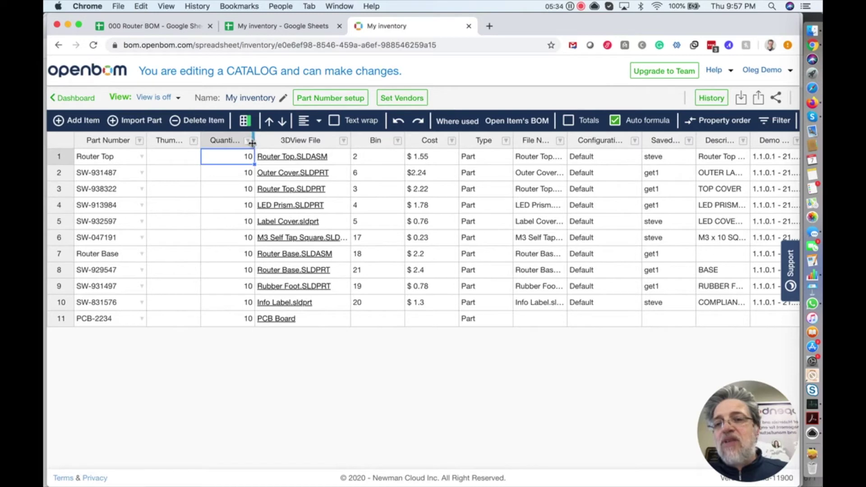
{"action": "left_click_drag", "start_coordinate": [254, 145], "coordinate": [270, 149]}
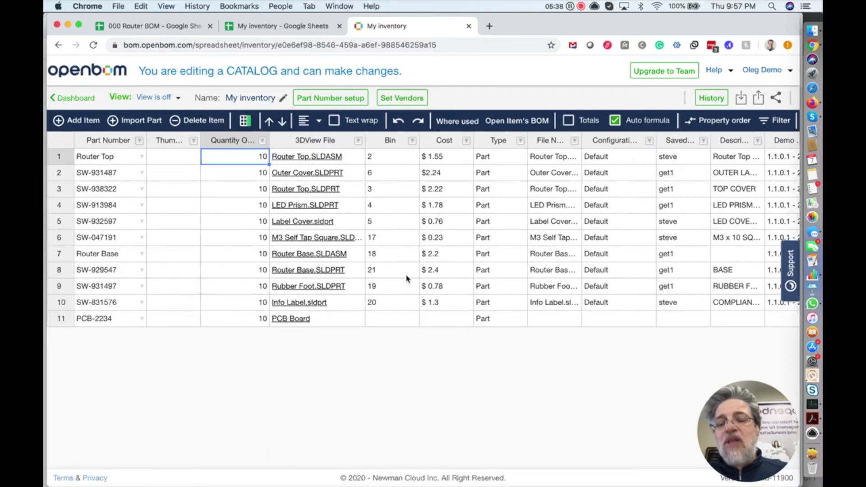
{"action": "left_click", "coordinate": [482, 243]}
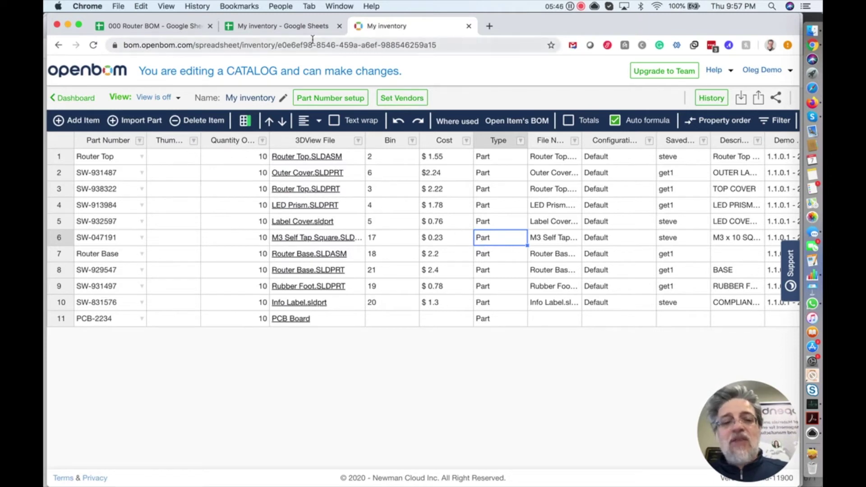
{"action": "left_click", "coordinate": [167, 28]}
- Scroll the 000 Router BOM back to A1 and select the Quantity On Hand column
{"action": "left_click", "coordinate": [368, 271]}
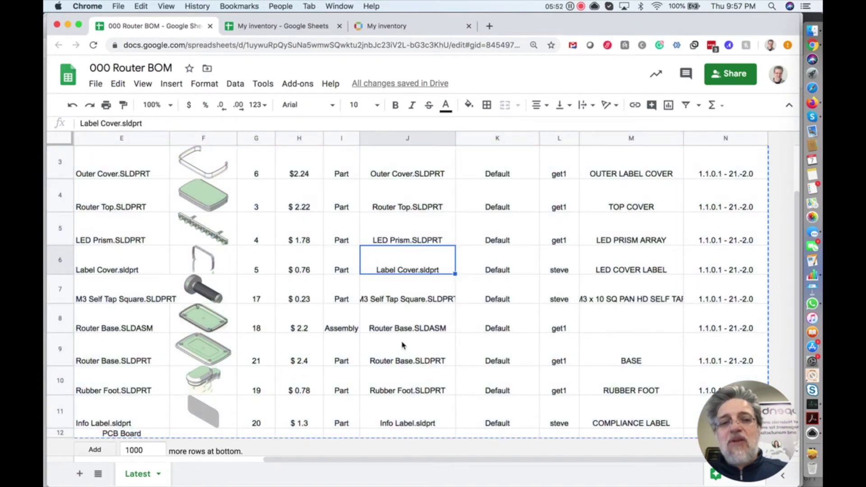
{"action": "scroll", "coordinate": [482, 341], "scroll_direction": "up", "scroll_amount": 1}
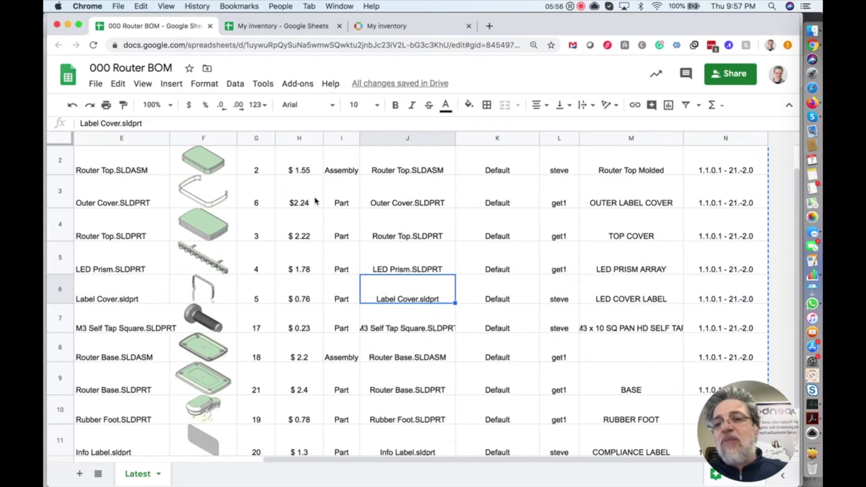
{"action": "scroll", "coordinate": [296, 192], "scroll_direction": "up", "scroll_amount": 1}
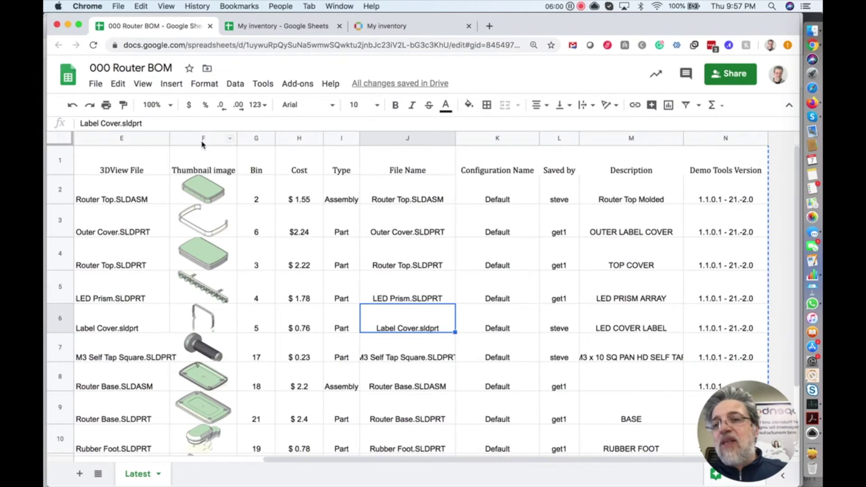
{"action": "scroll", "coordinate": [228, 227], "scroll_direction": "left", "scroll_amount": 6}
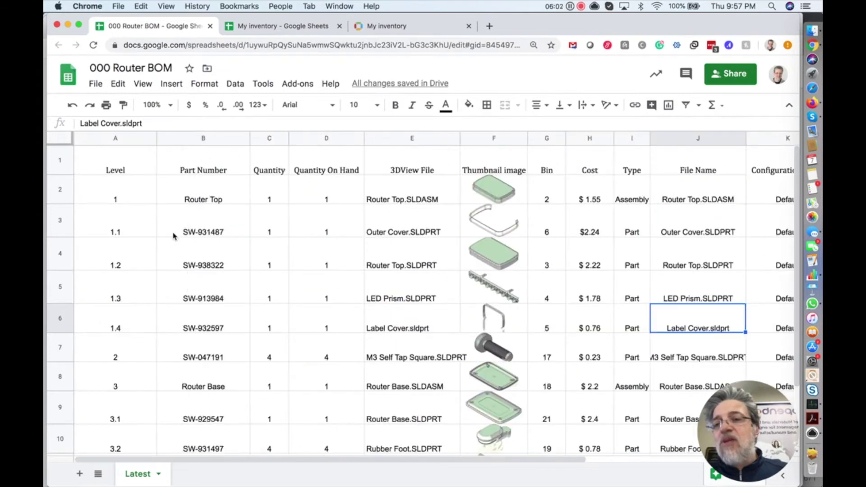
{"action": "left_click", "coordinate": [130, 170]}
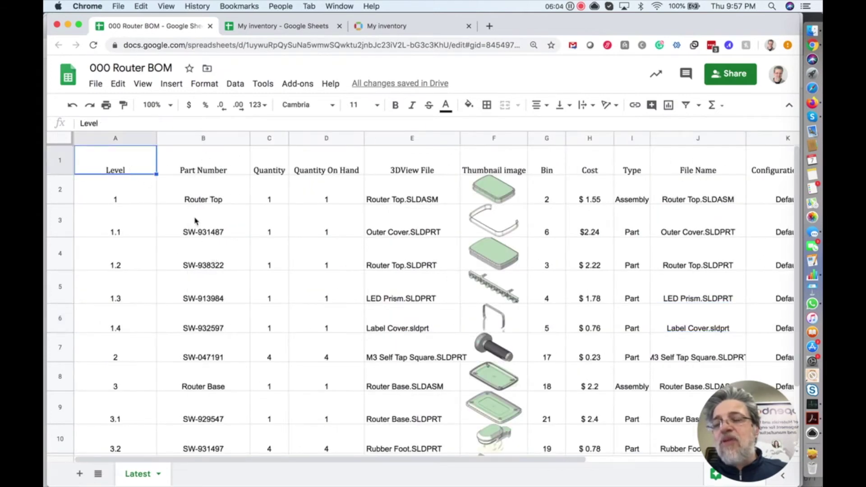
{"action": "left_click", "coordinate": [318, 139]}
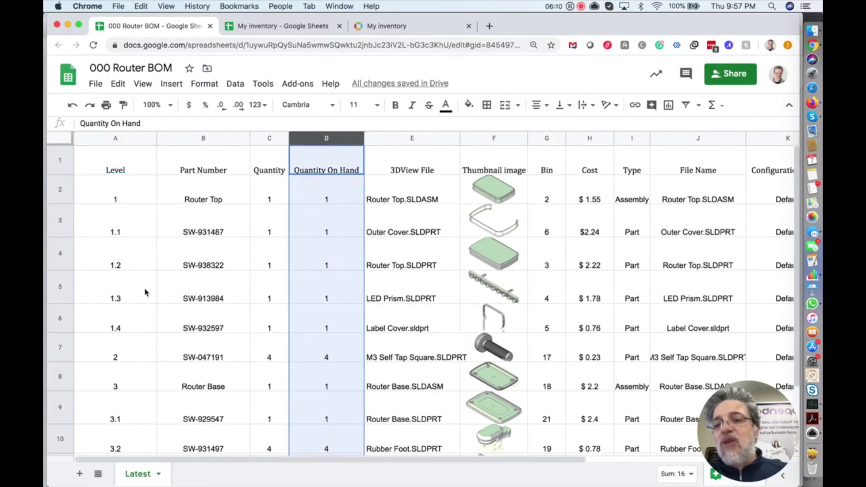
- Delete the Quantity On Hand and 3DView File columns (D–E)
{"action": "left_click", "coordinate": [215, 163]}
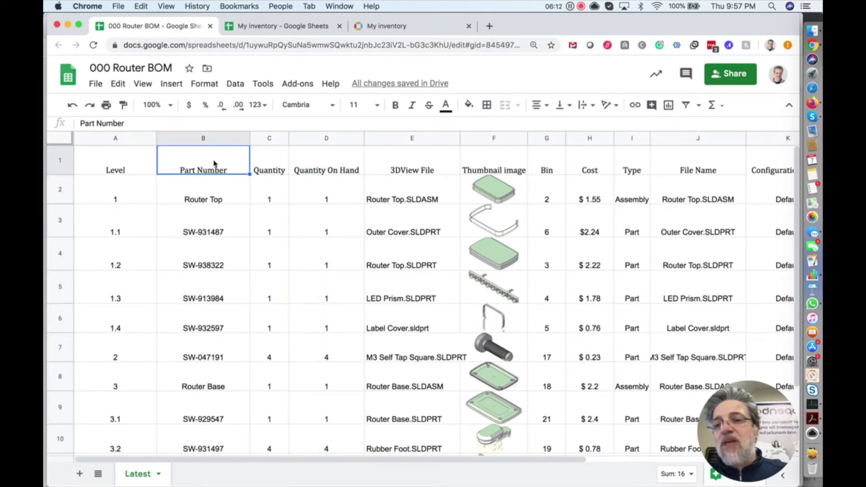
{"action": "left_click", "coordinate": [123, 170]}
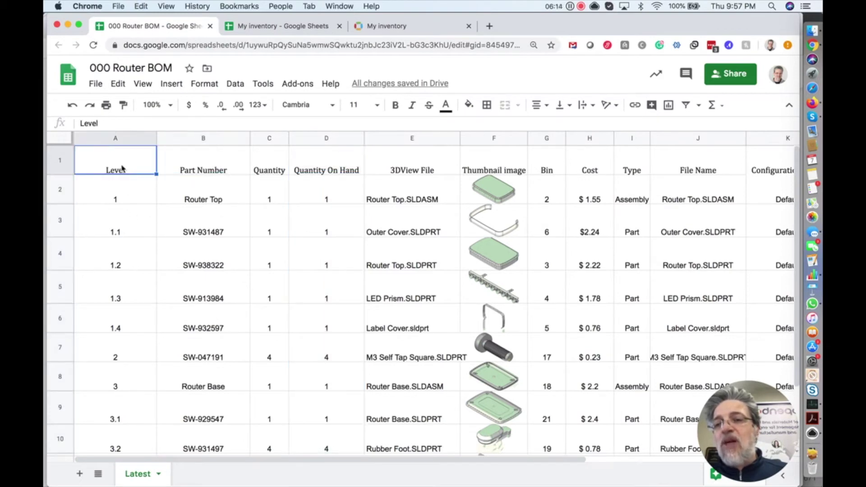
{"action": "left_click", "coordinate": [281, 170]}
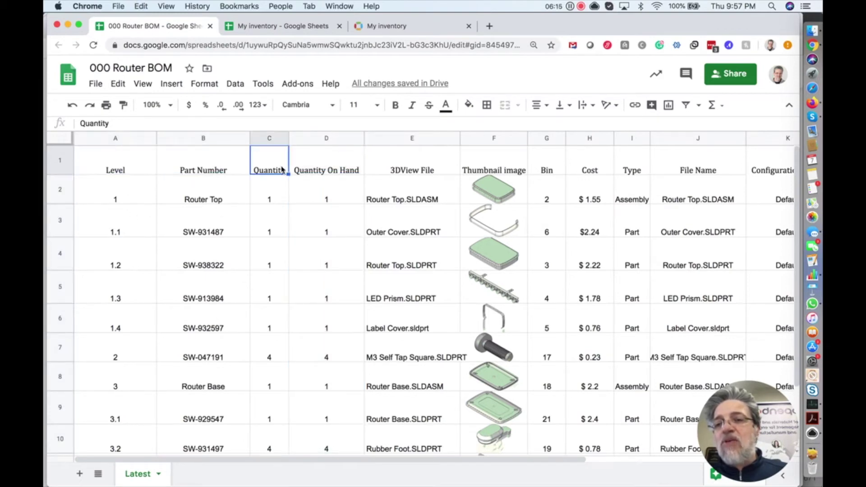
{"action": "left_click", "coordinate": [307, 139]}
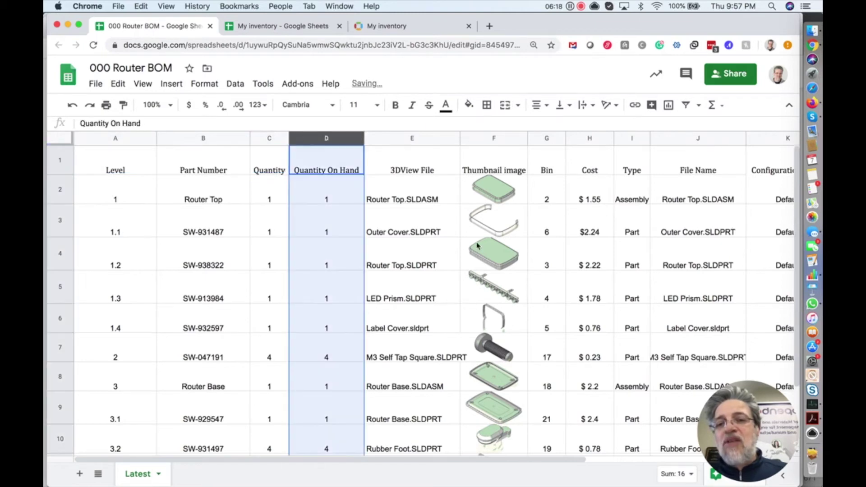
{"action": "scroll", "coordinate": [478, 245], "scroll_direction": "right", "scroll_amount": 5}
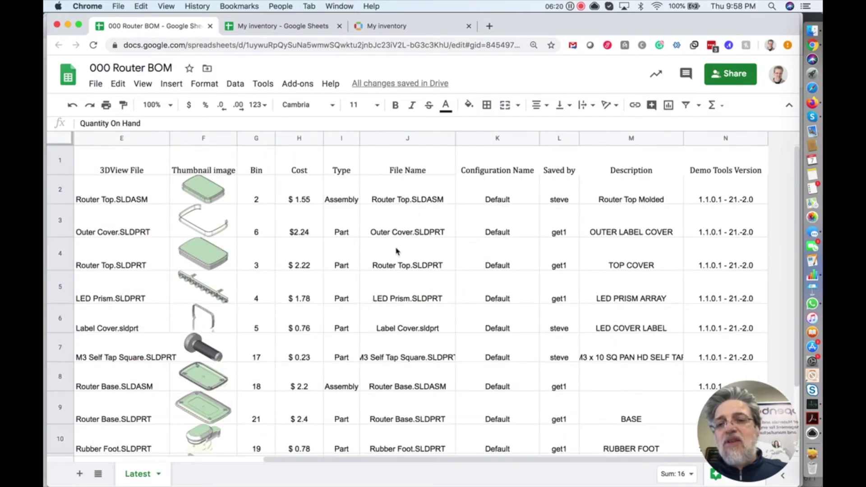
{"action": "scroll", "coordinate": [396, 251], "scroll_direction": "left", "scroll_amount": 3}
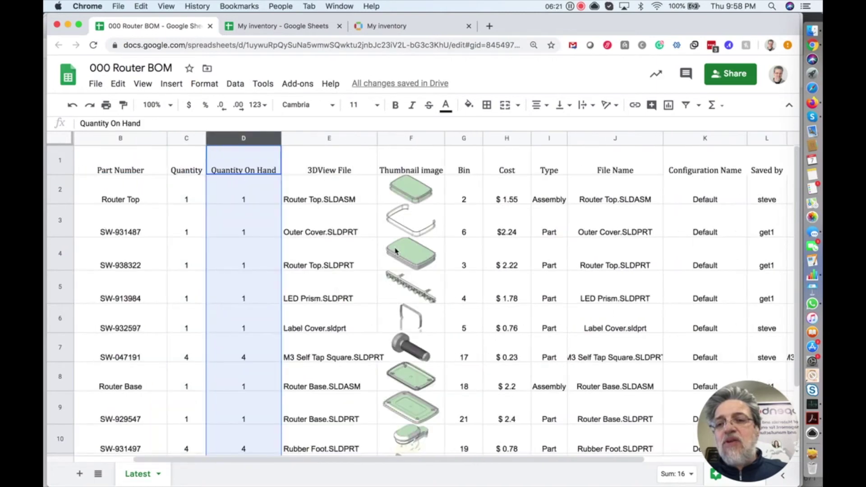
{"action": "left_click", "coordinate": [413, 195]}
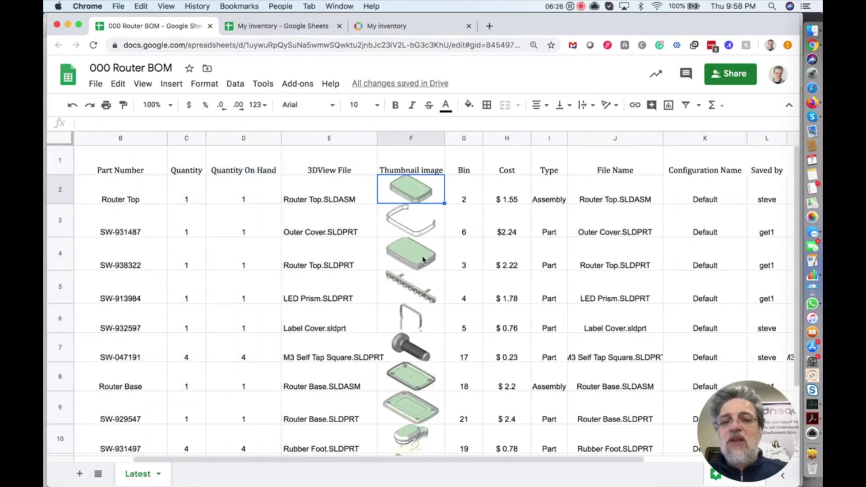
{"action": "left_click", "coordinate": [328, 221]}
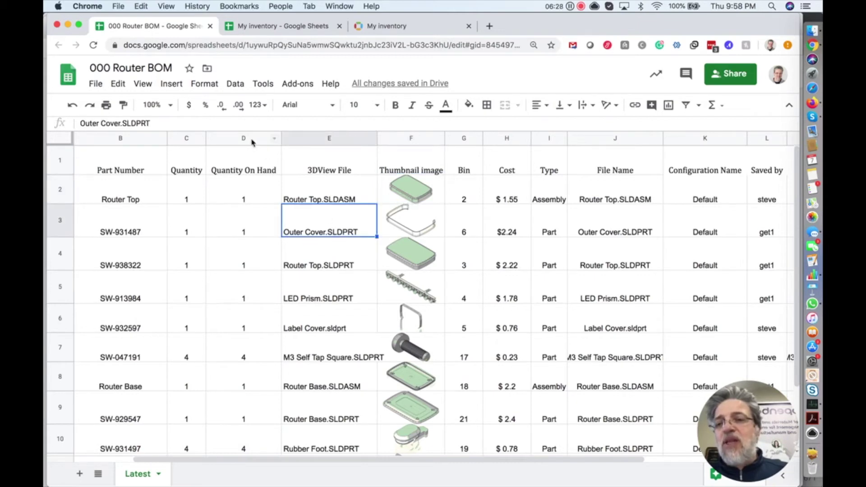
{"action": "left_click", "coordinate": [252, 143]}
{"action": "left_click", "coordinate": [318, 141], "text": "shift"}
{"action": "right_click", "coordinate": [317, 141]}
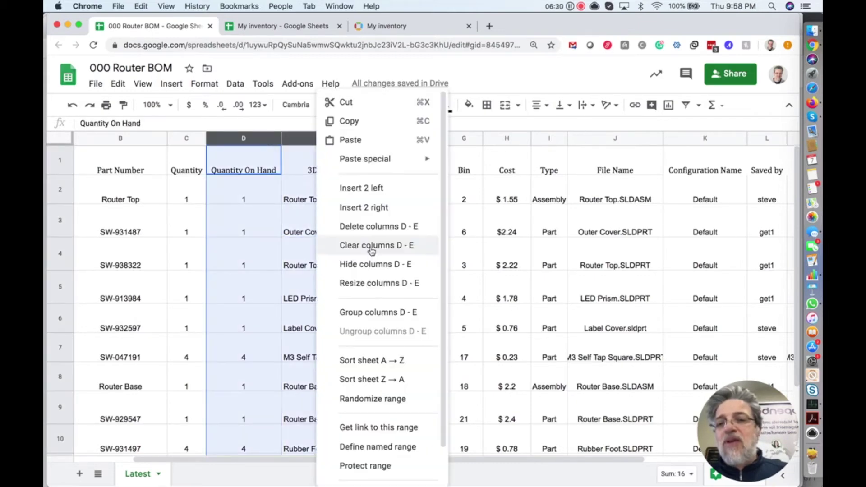
{"action": "left_click", "coordinate": [383, 227]}
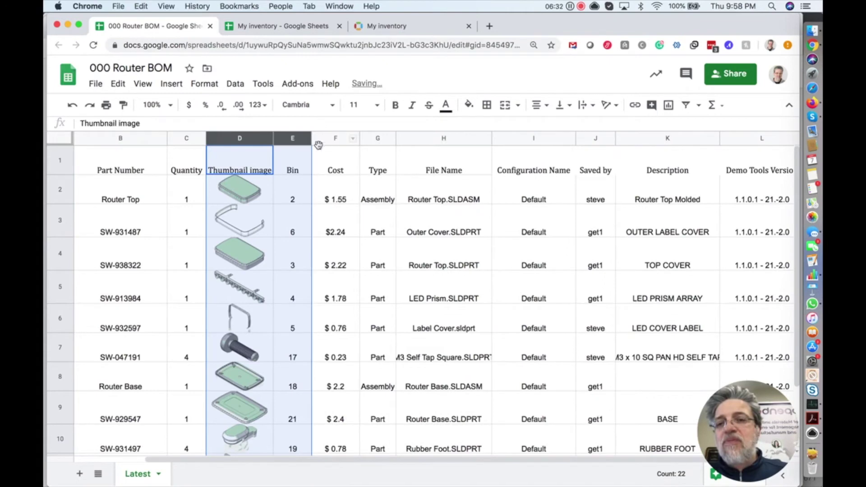
- Delete columns E–L, from Bin through Demo Tools Version
{"action": "left_click", "coordinate": [491, 227]}
{"action": "left_click", "coordinate": [292, 140]}
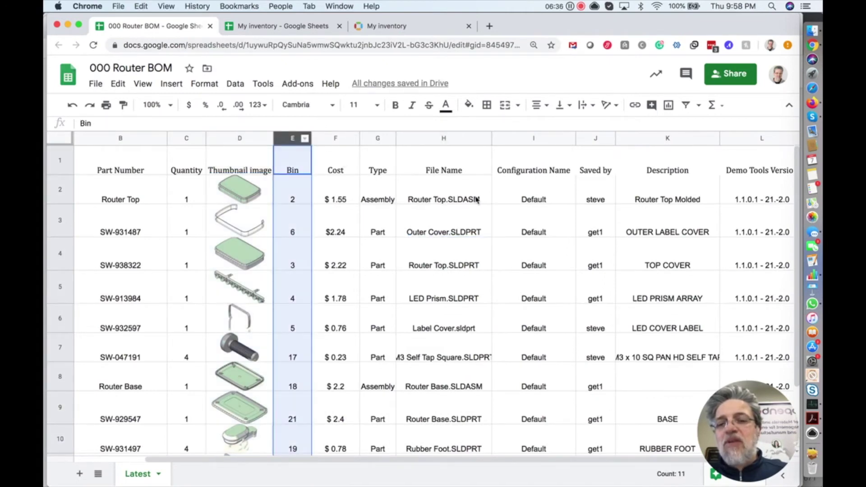
{"action": "scroll", "coordinate": [478, 200], "scroll_direction": "right", "scroll_amount": 2}
{"action": "left_click", "coordinate": [648, 139], "text": "shift"}
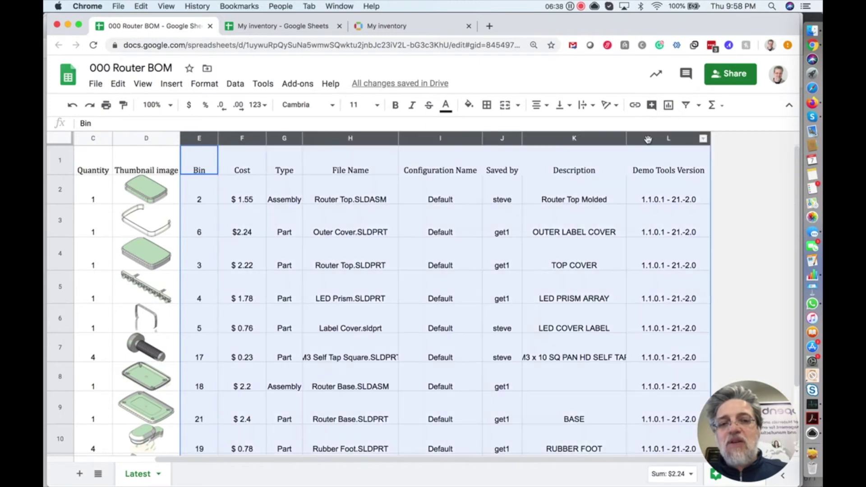
{"action": "left_click", "coordinate": [703, 139]}
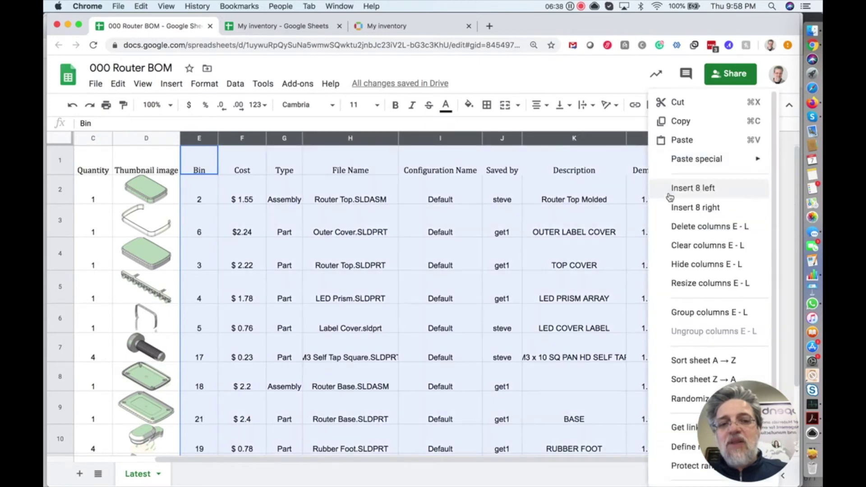
{"action": "left_click", "coordinate": [699, 227]}
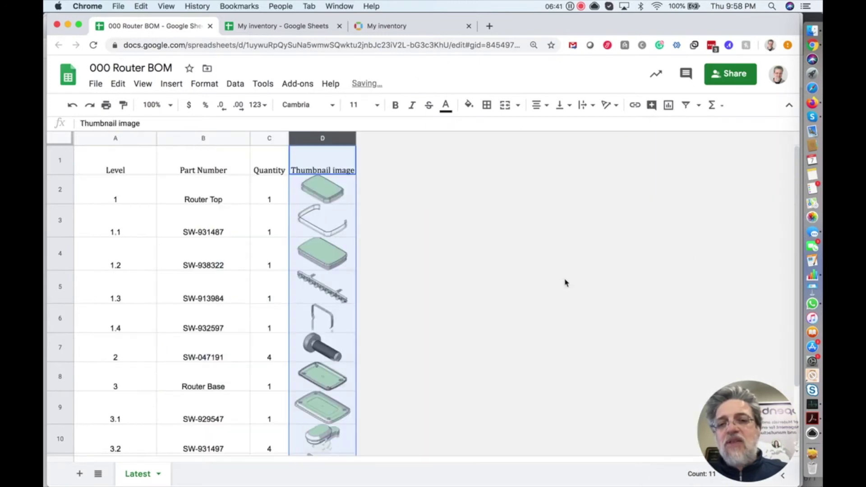
{"action": "left_click", "coordinate": [247, 197]}
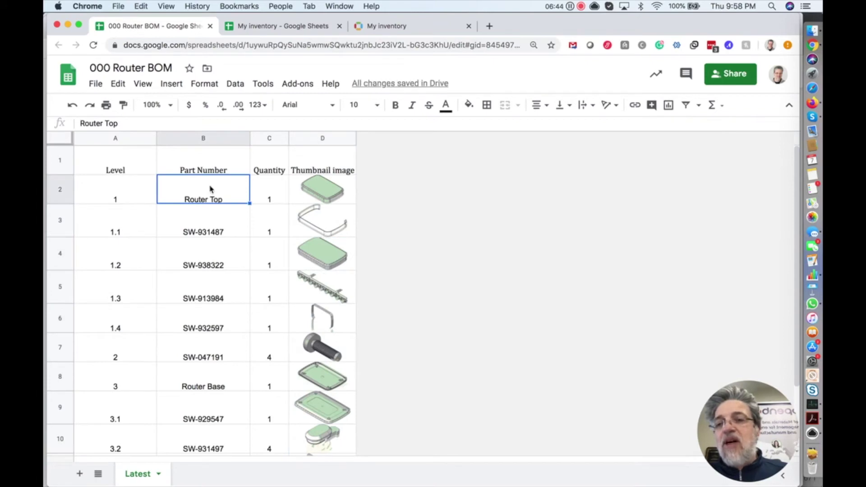
{"action": "left_click", "coordinate": [121, 202]}
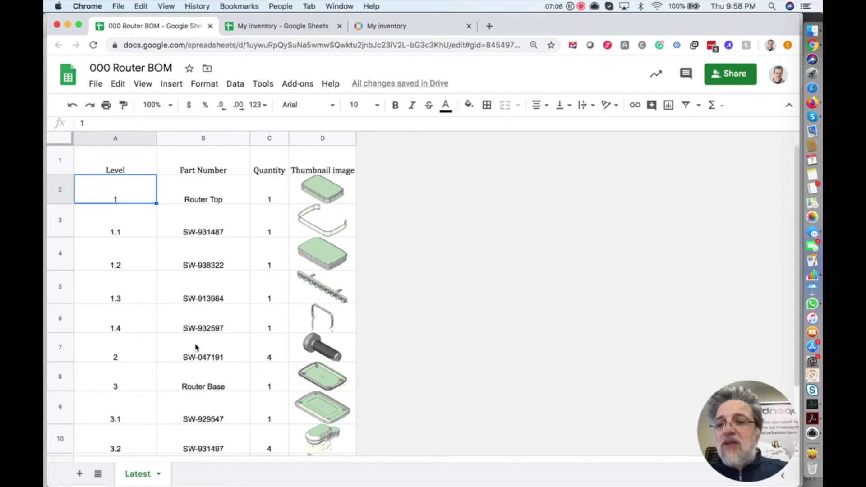
{"action": "triple_click", "coordinate": [149, 67]}
{"action": "key", "text": "super+c"}
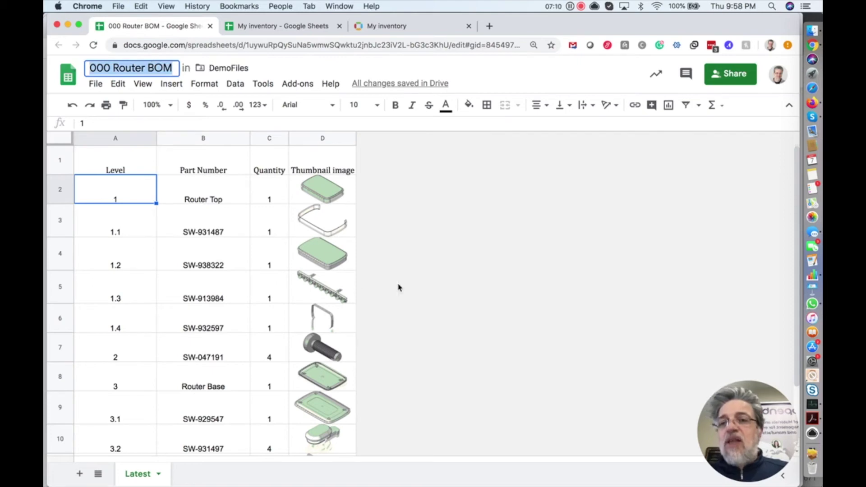
{"action": "left_click", "coordinate": [381, 26]}
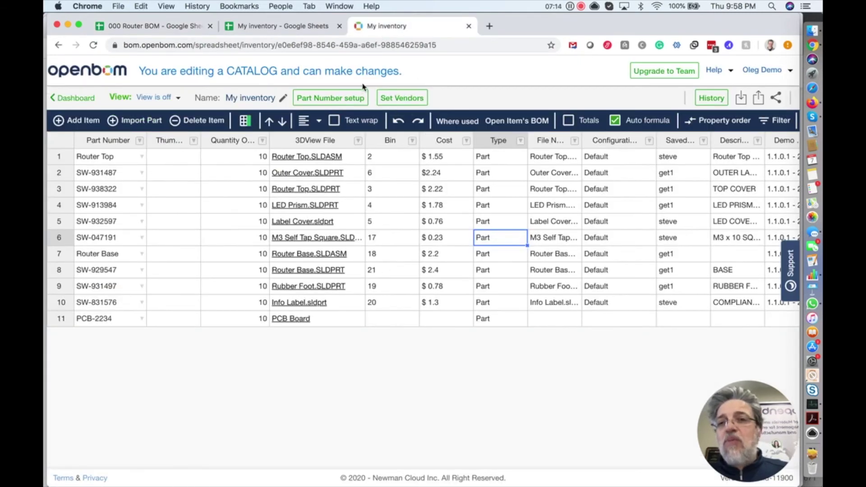
- From the OpenBOM dashboard, start a BOM import from Google Sheet with the Google account
{"action": "left_click", "coordinate": [88, 99]}
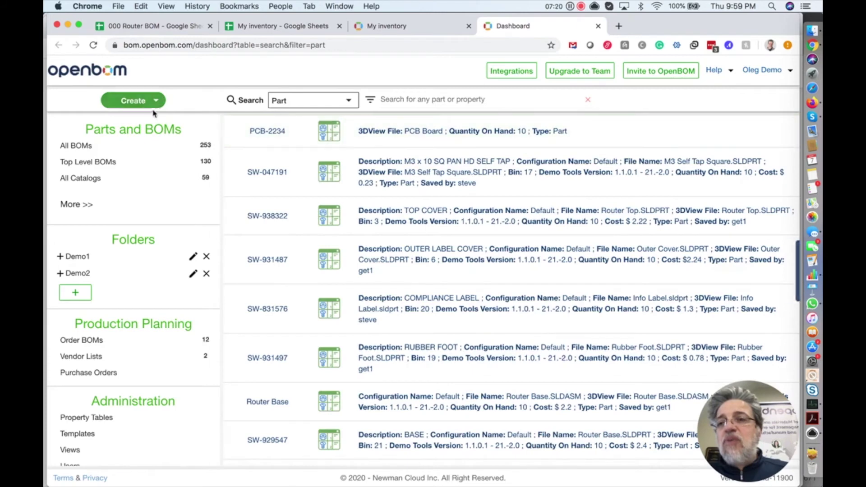
{"action": "mouse_move", "coordinate": [152, 109]}
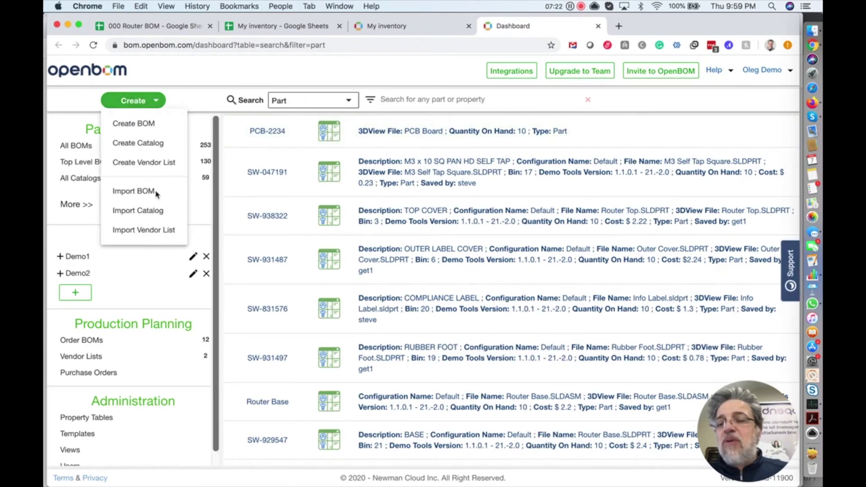
{"action": "left_click", "coordinate": [156, 193]}
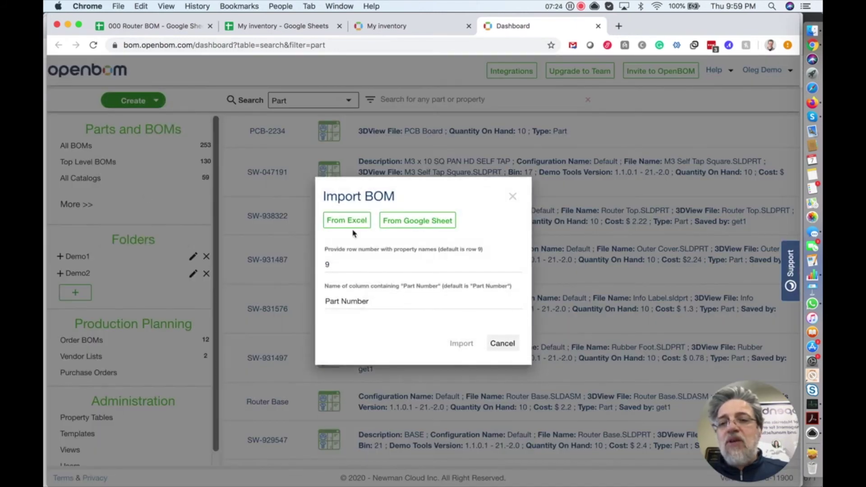
{"action": "left_click", "coordinate": [401, 218]}
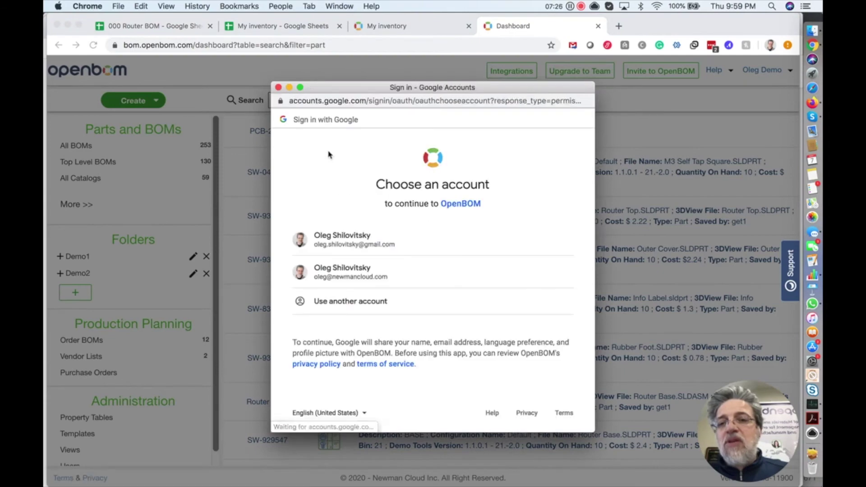
{"action": "left_click", "coordinate": [384, 272]}
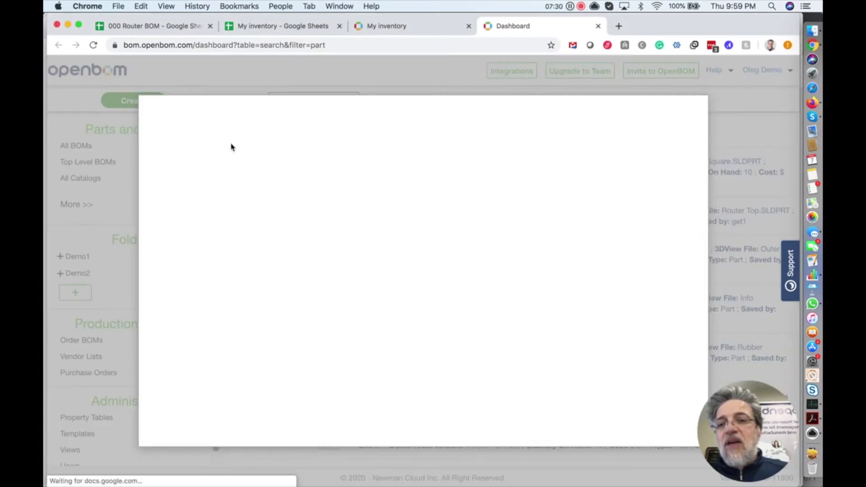
- Import the 000 Router BOM spreadsheet using row 1 as the property header row
{"action": "left_click", "coordinate": [214, 171]}
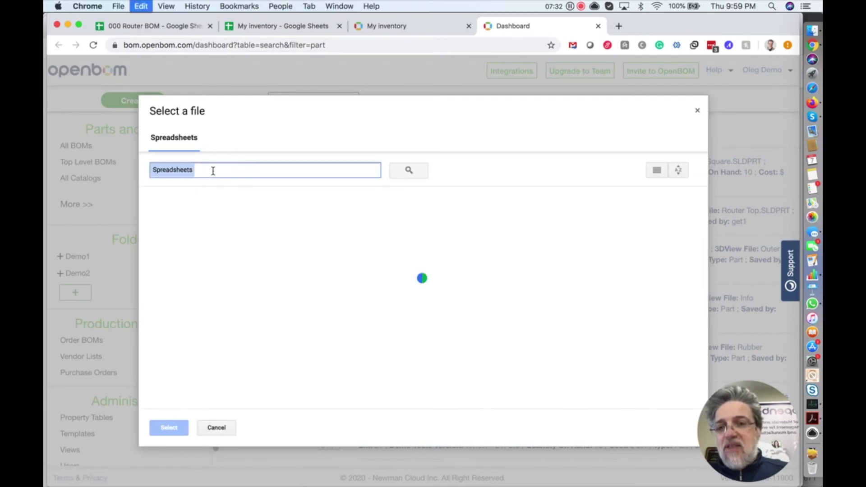
{"action": "key", "text": "super+v"}
{"action": "left_click", "coordinate": [258, 171]}
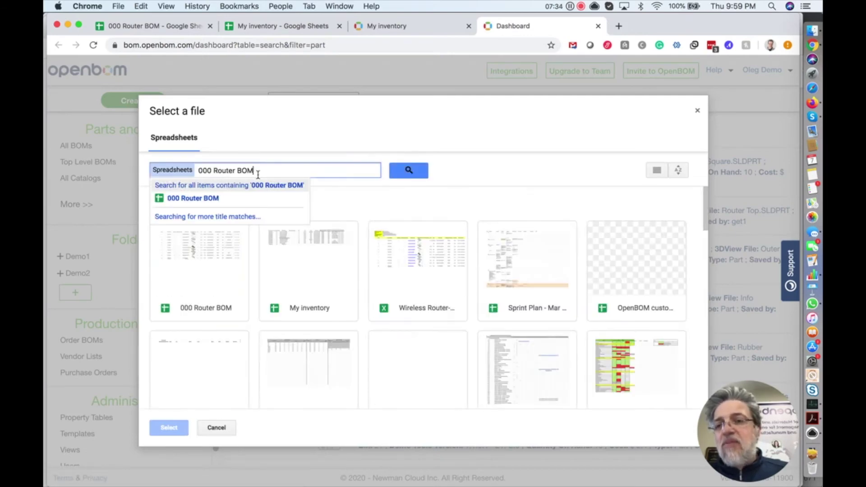
{"action": "left_click", "coordinate": [216, 207]}
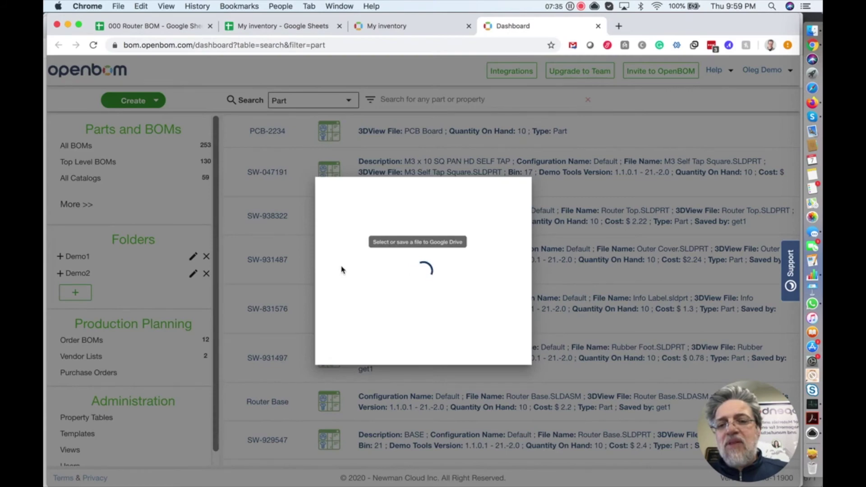
{"action": "left_click", "coordinate": [338, 272]}
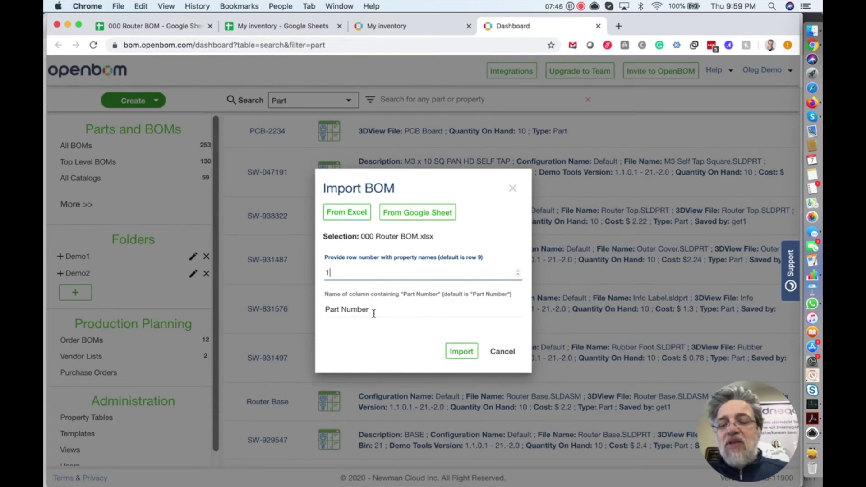
{"action": "left_click", "coordinate": [461, 353]}
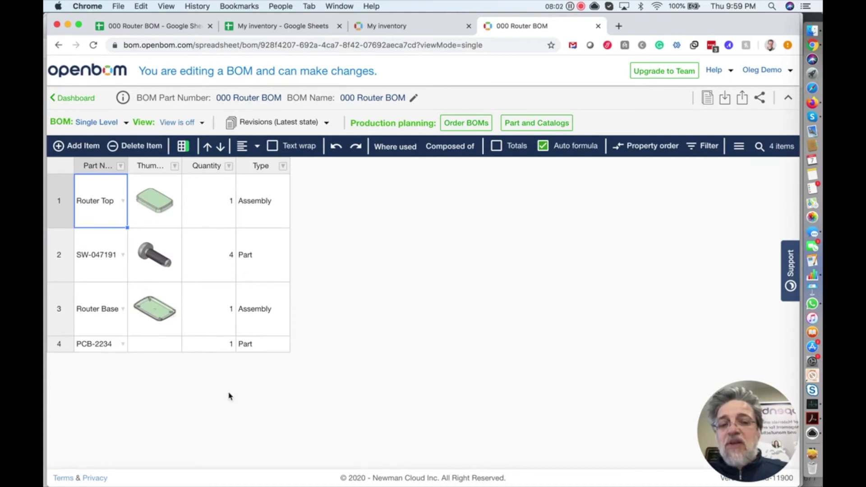
{"action": "left_click", "coordinate": [108, 124]}
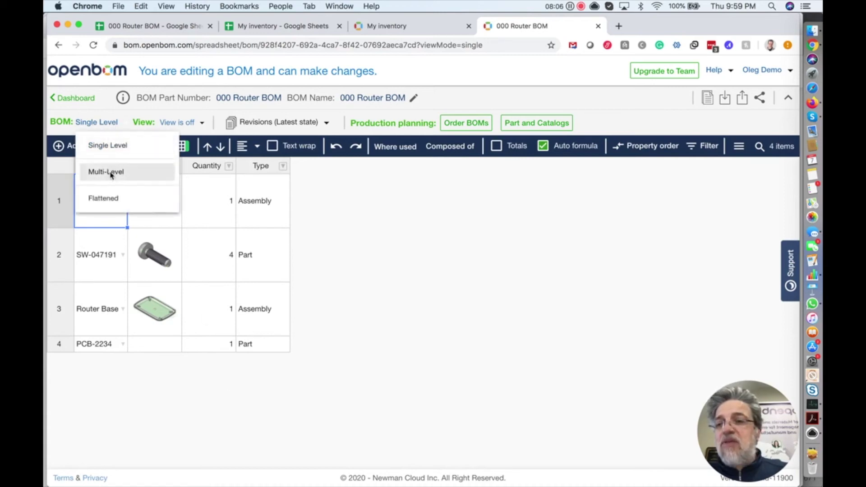
{"action": "left_click", "coordinate": [110, 173]}
{"action": "left_click", "coordinate": [110, 177]}
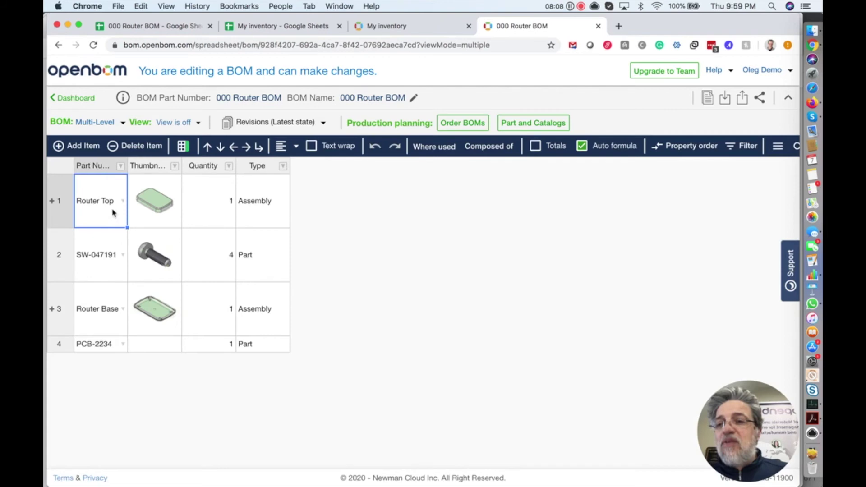
{"action": "left_click", "coordinate": [52, 201]}
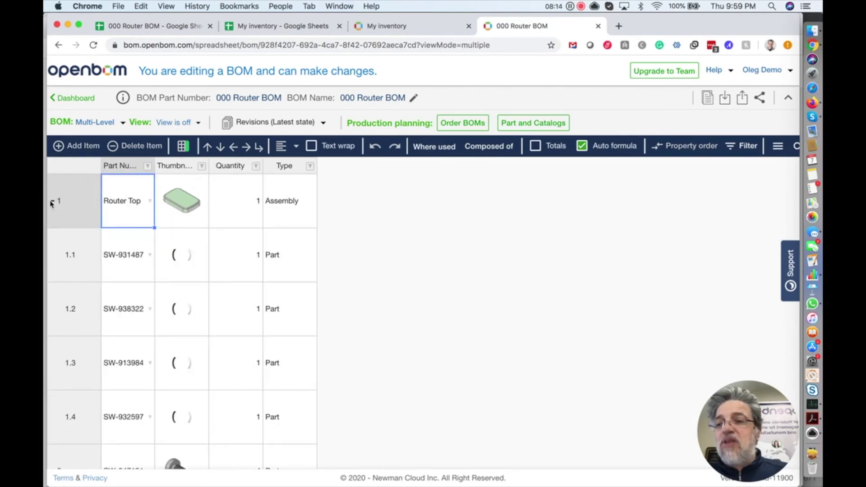
{"action": "scroll", "coordinate": [188, 347], "scroll_direction": "down", "scroll_amount": 3}
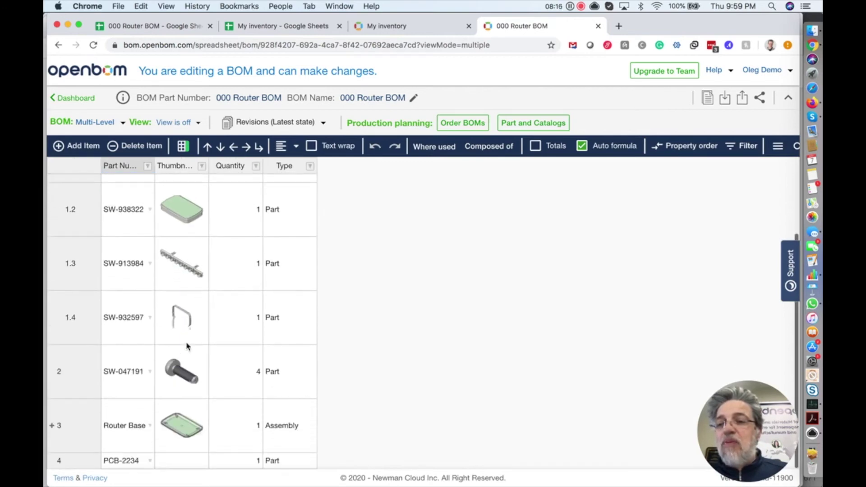
{"action": "scroll", "coordinate": [187, 346], "scroll_direction": "up", "scroll_amount": 3}
{"action": "scroll", "coordinate": [188, 347], "scroll_direction": "down", "scroll_amount": 3}
{"action": "scroll", "coordinate": [188, 346], "scroll_direction": "up", "scroll_amount": 1}
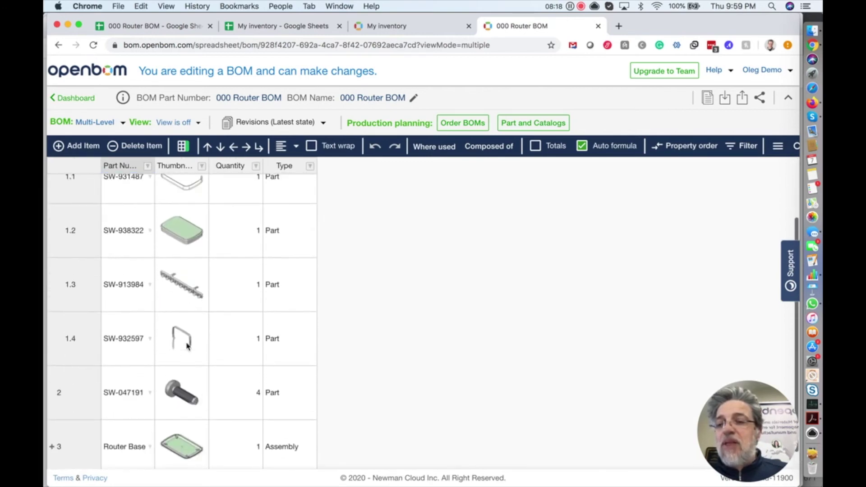
{"action": "scroll", "coordinate": [187, 345], "scroll_direction": "down", "scroll_amount": 1}
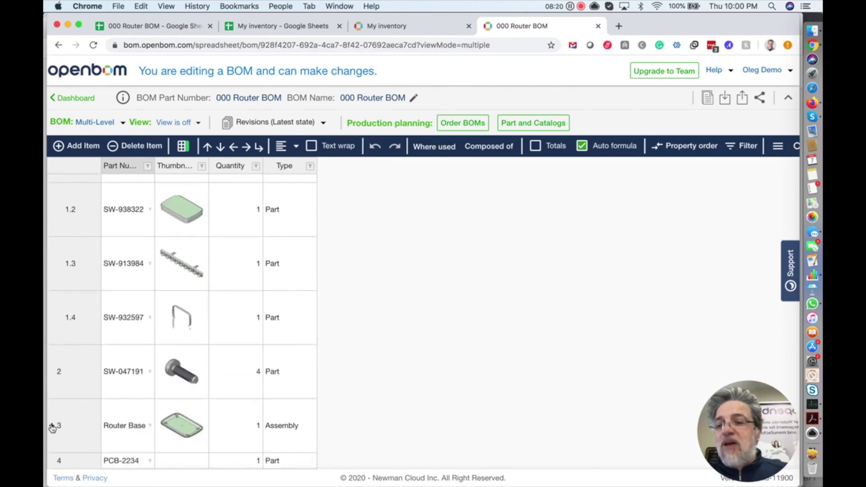
{"action": "left_click", "coordinate": [181, 409]}
{"action": "scroll", "coordinate": [198, 309], "scroll_direction": "up", "scroll_amount": 3}
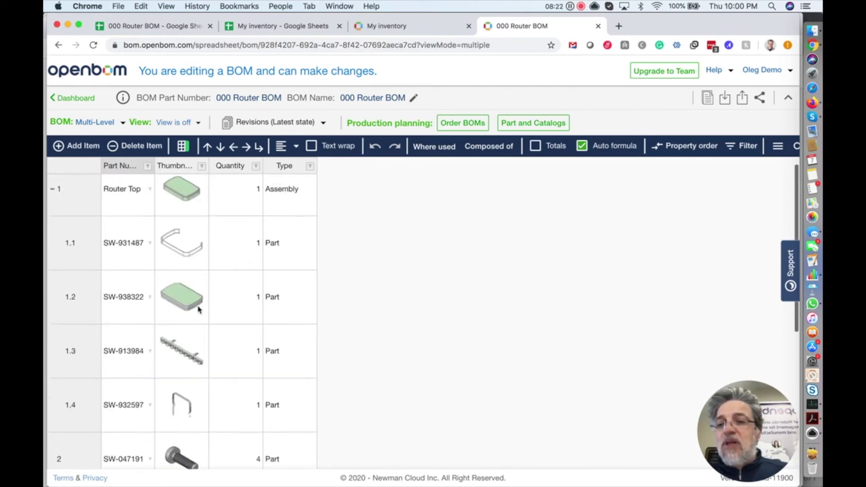
{"action": "scroll", "coordinate": [198, 310], "scroll_direction": "up", "scroll_amount": 1}
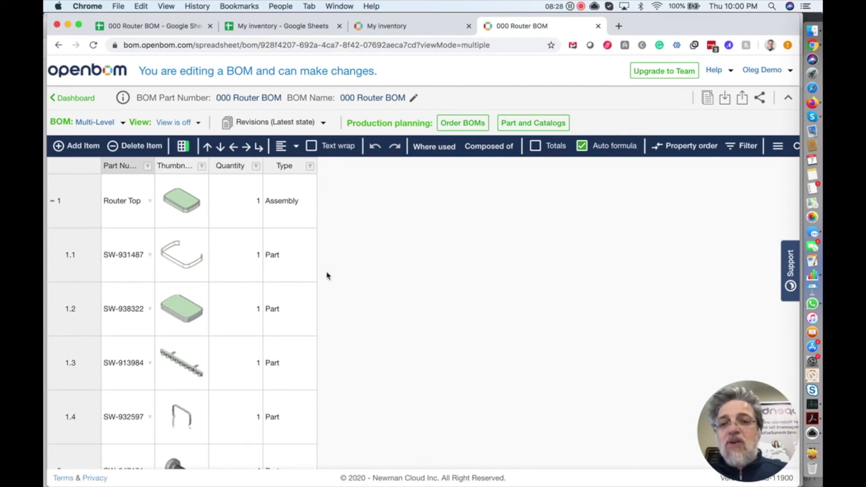
{"action": "left_click", "coordinate": [508, 128]}
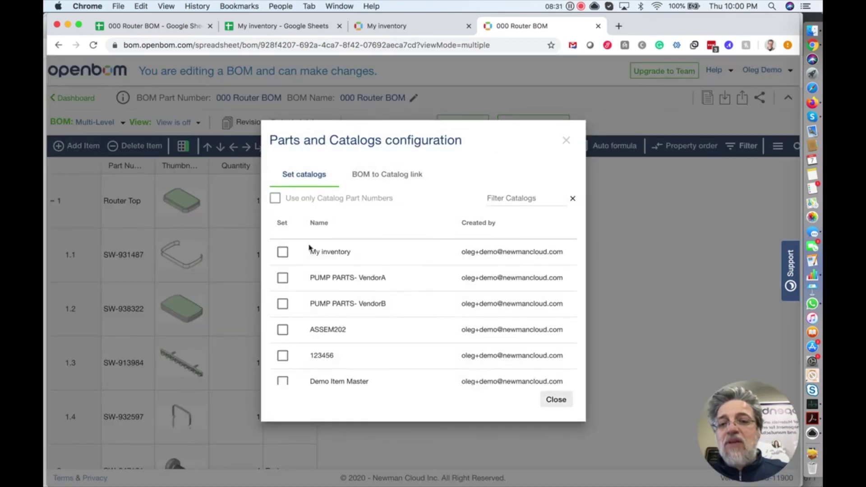
- Link the BOM to the My inventory catalog, keeping duplicate properties rather than deleting them
{"action": "left_click", "coordinate": [284, 254]}
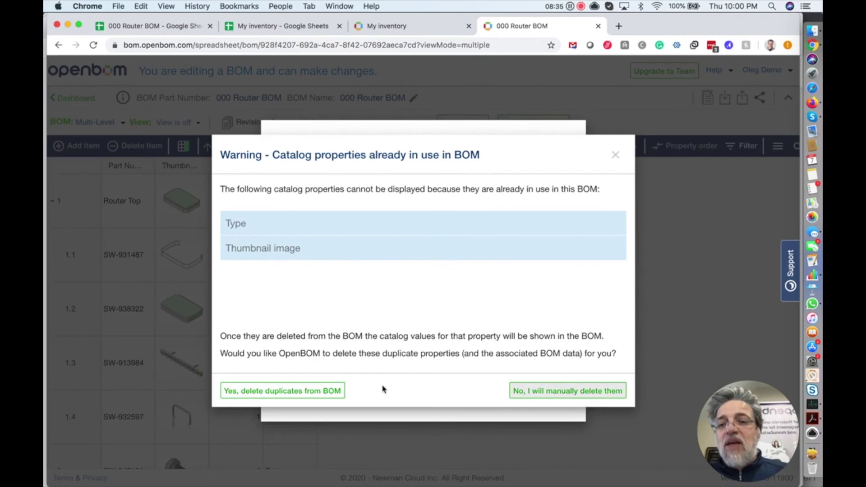
{"action": "left_click", "coordinate": [514, 390]}
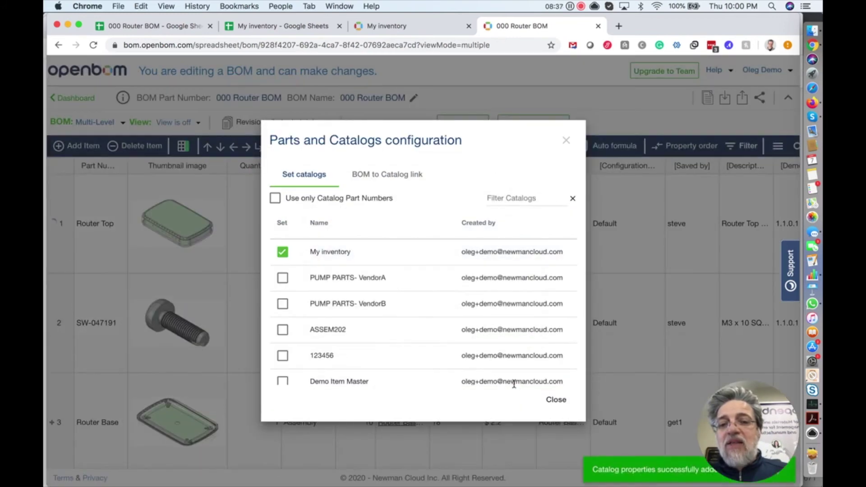
{"action": "left_click", "coordinate": [551, 408]}
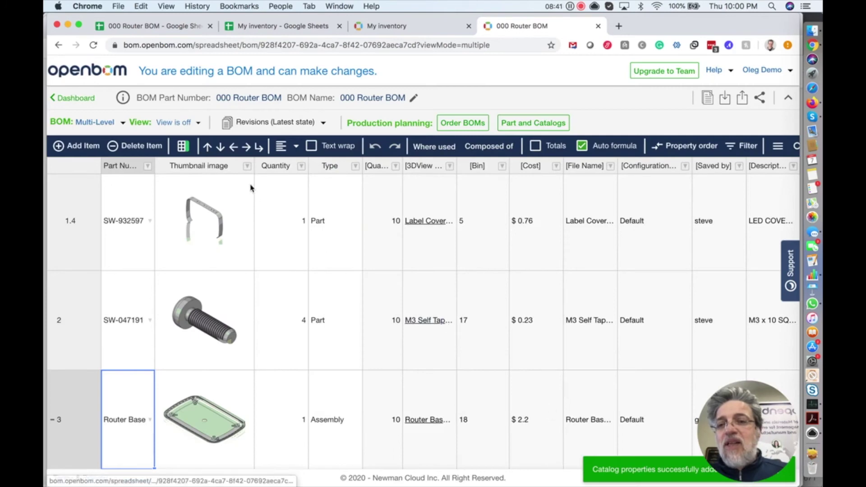
- Narrow the Thumbnail image column, collapse Router Top and Router Base, then re-expand Router Top
{"action": "left_click_drag", "start_coordinate": [253, 163], "coordinate": [194, 174]}
{"action": "scroll", "coordinate": [301, 277], "scroll_direction": "up", "scroll_amount": 3}
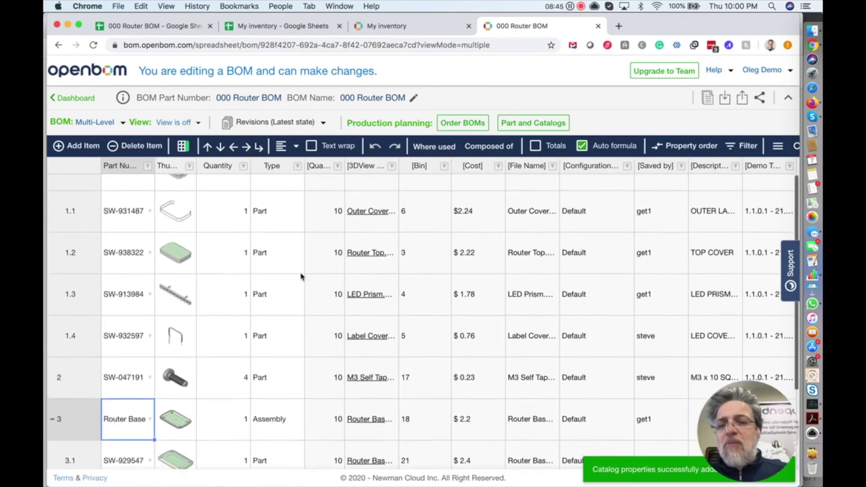
{"action": "scroll", "coordinate": [301, 276], "scroll_direction": "up", "scroll_amount": 1}
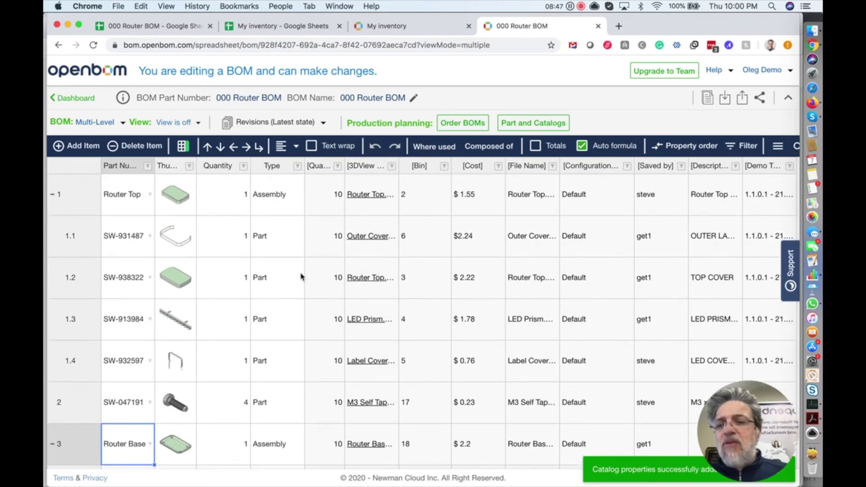
{"action": "left_click", "coordinate": [56, 194]}
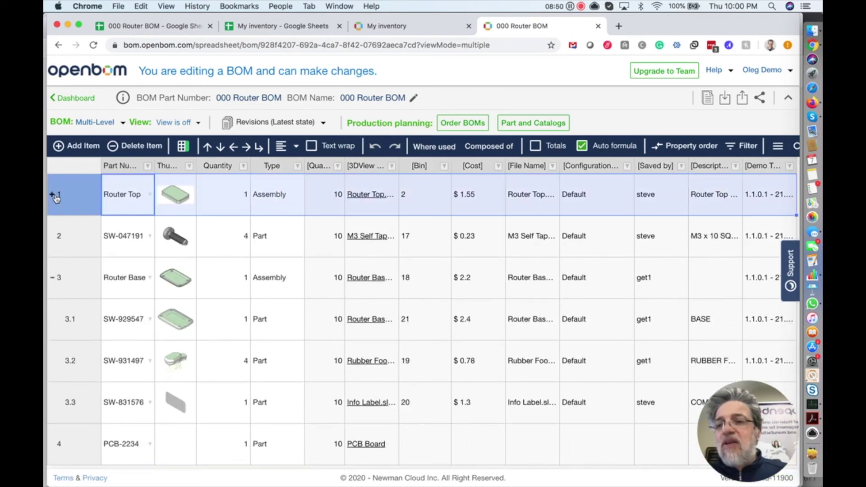
{"action": "left_click", "coordinate": [53, 278]}
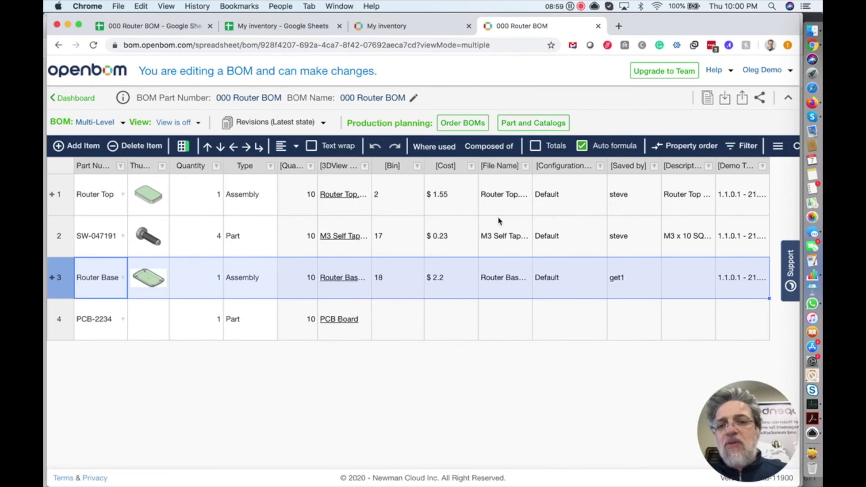
{"action": "left_click", "coordinate": [471, 208]}
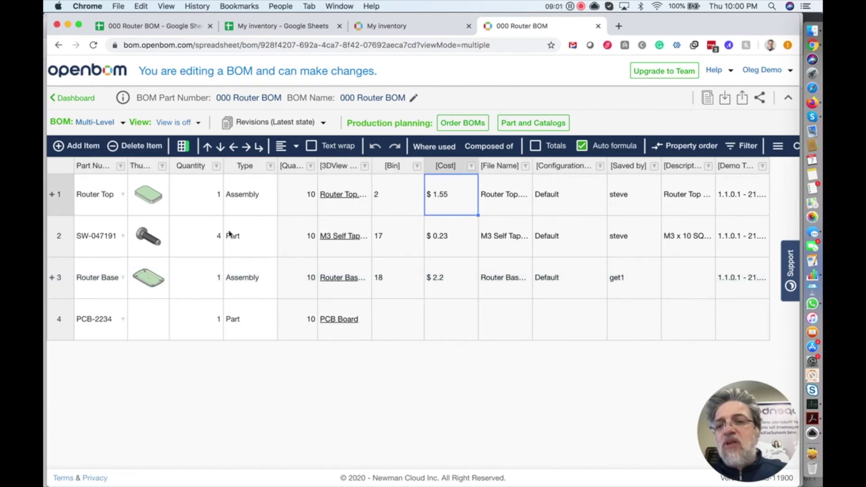
{"action": "left_click", "coordinate": [209, 203]}
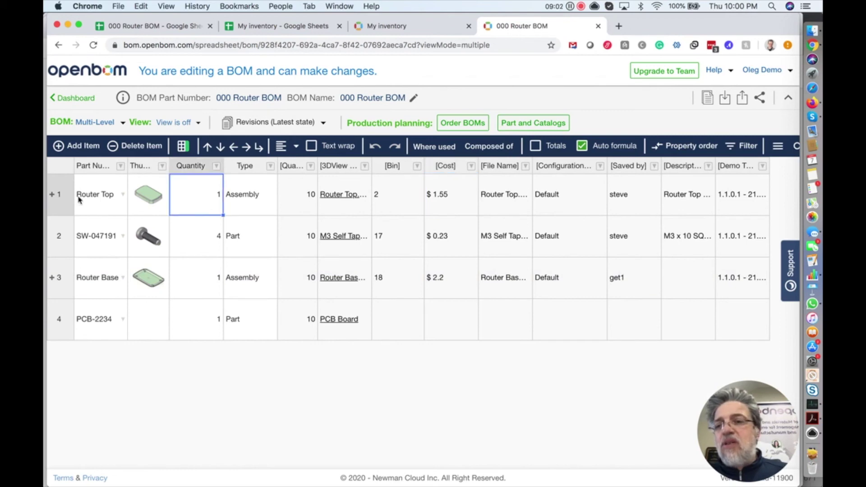
{"action": "left_click", "coordinate": [53, 195]}
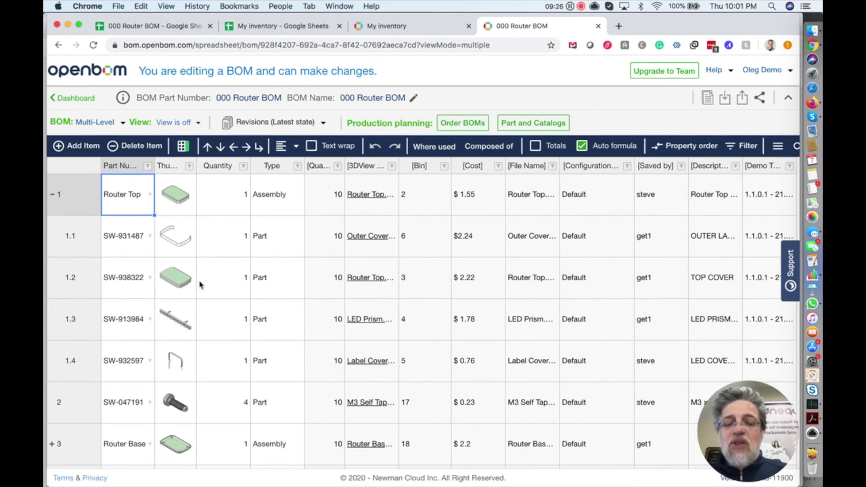
- Bring up the BOM display-level choices
{"action": "left_click", "coordinate": [115, 123]}
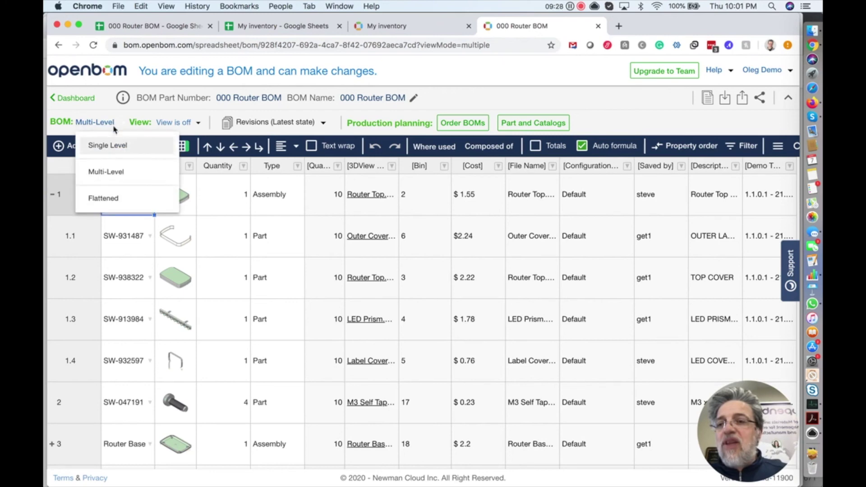
- Switch to the Flattened view and sort by Quantity descending so the ×4 parts lead
{"action": "left_click", "coordinate": [126, 198]}
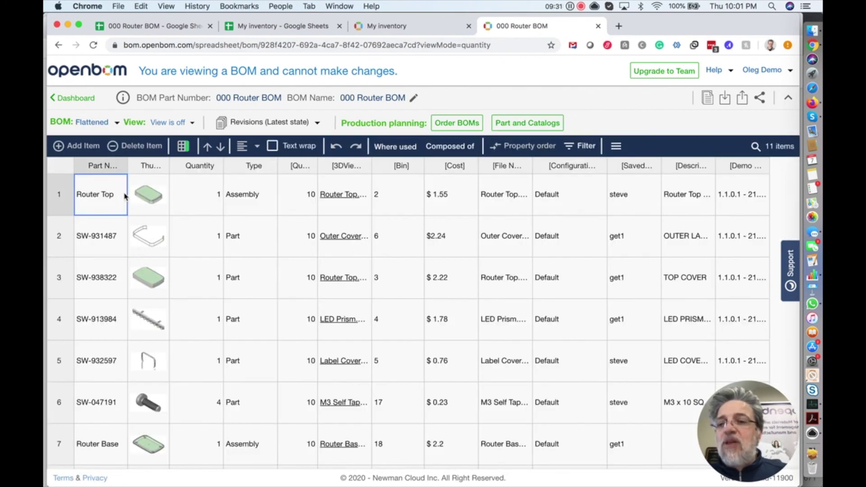
{"action": "scroll", "coordinate": [227, 347], "scroll_direction": "down", "scroll_amount": 3}
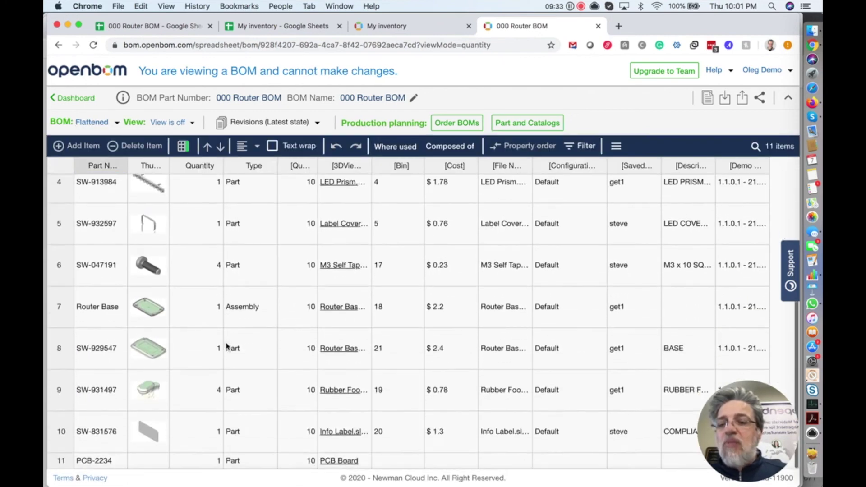
{"action": "scroll", "coordinate": [227, 347], "scroll_direction": "up", "scroll_amount": 3}
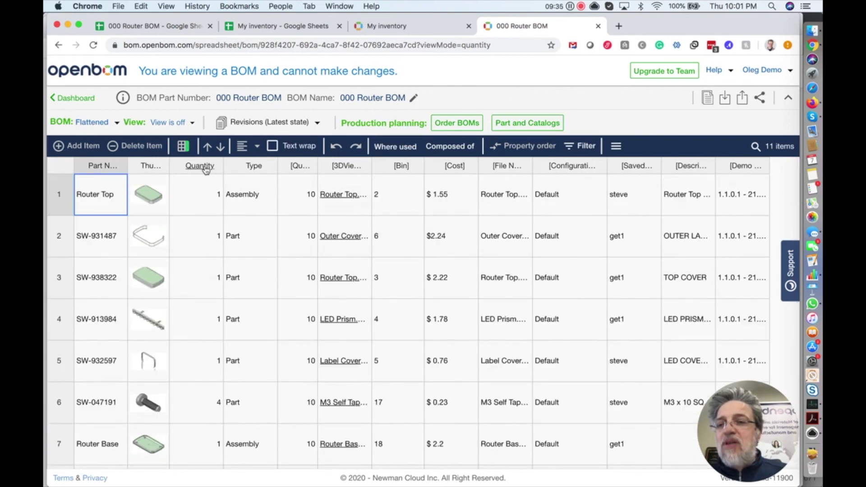
{"action": "left_click", "coordinate": [206, 167]}
{"action": "left_click", "coordinate": [205, 167]}
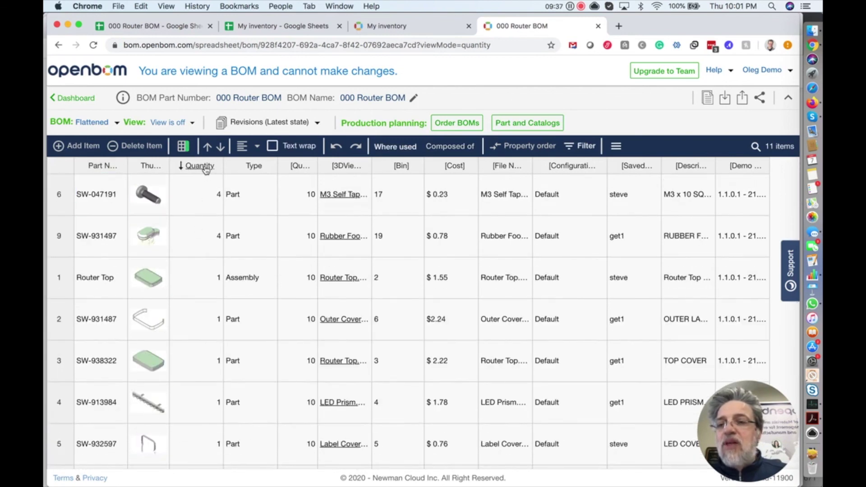
{"action": "left_click", "coordinate": [153, 195]}
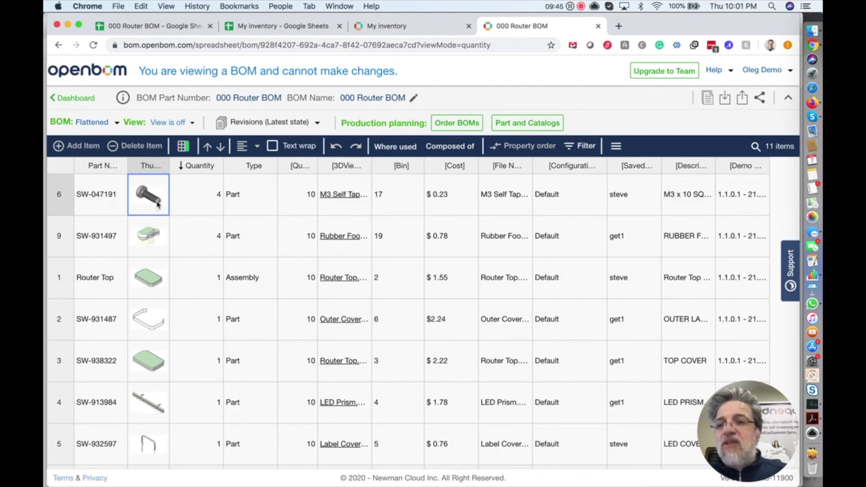
- Return the BOM to the Multi-Level view and select the Router Top cost cell
{"action": "left_click", "coordinate": [94, 123]}
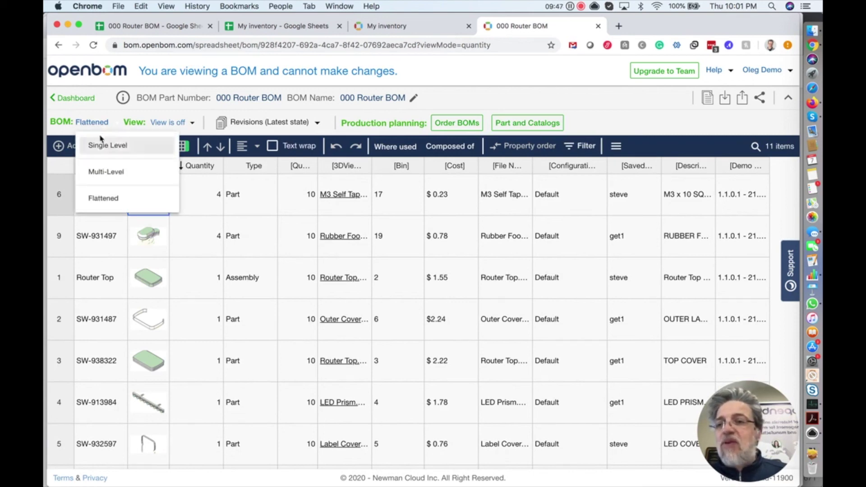
{"action": "left_click", "coordinate": [116, 171]}
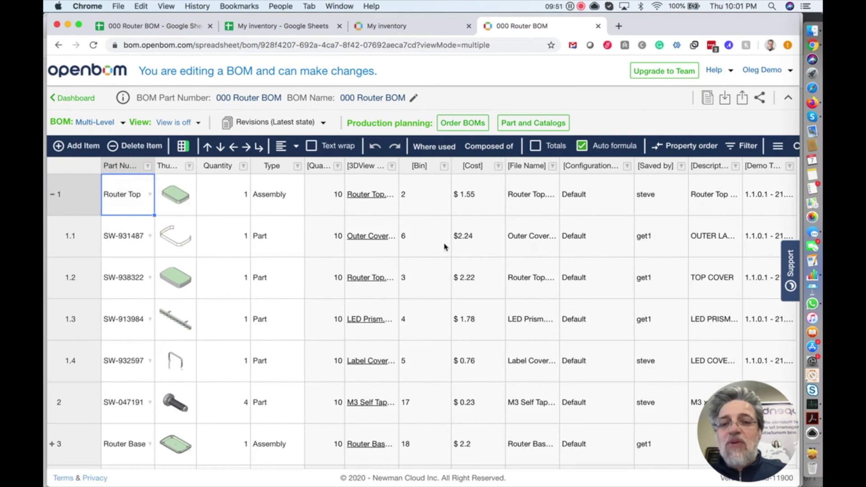
{"action": "left_click", "coordinate": [480, 215]}
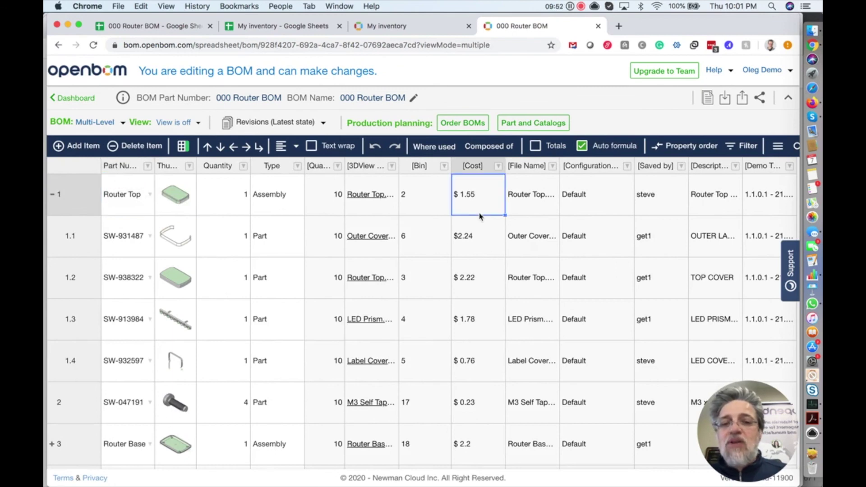